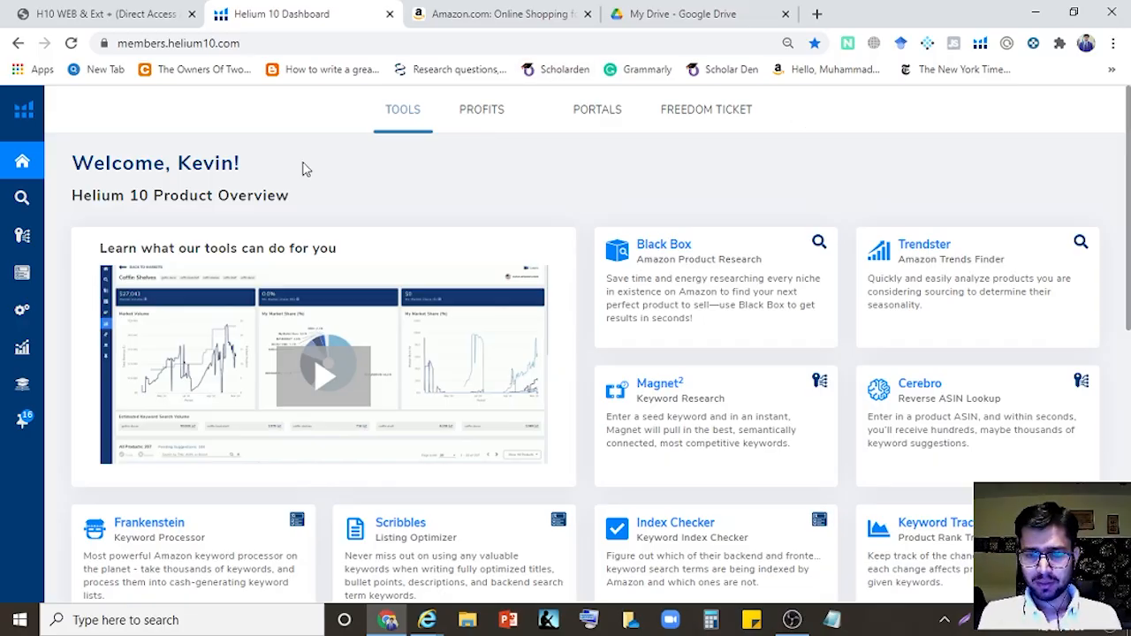
Step: Open the Black Box tool for Amazon product research
mouse_move(26, 164)
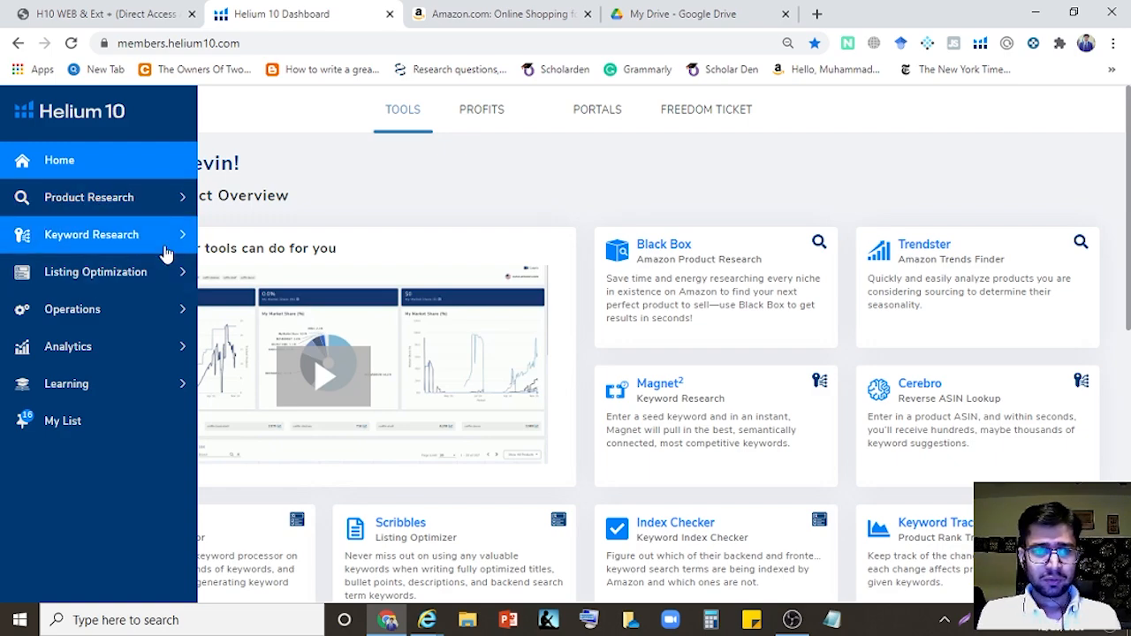
left_click(114, 202)
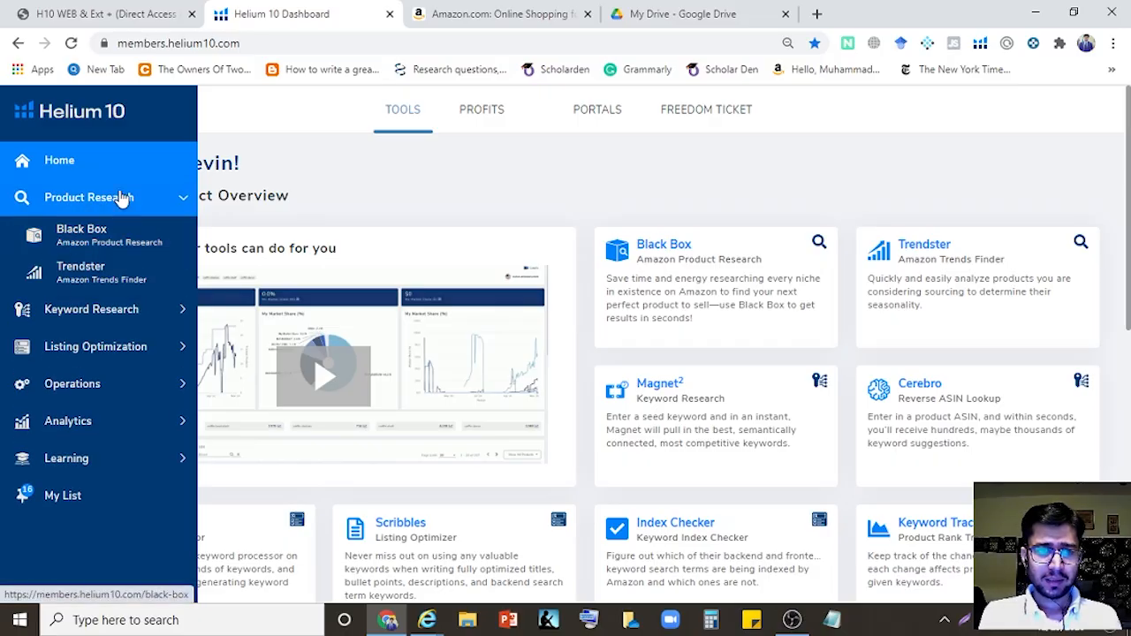
left_click(113, 239)
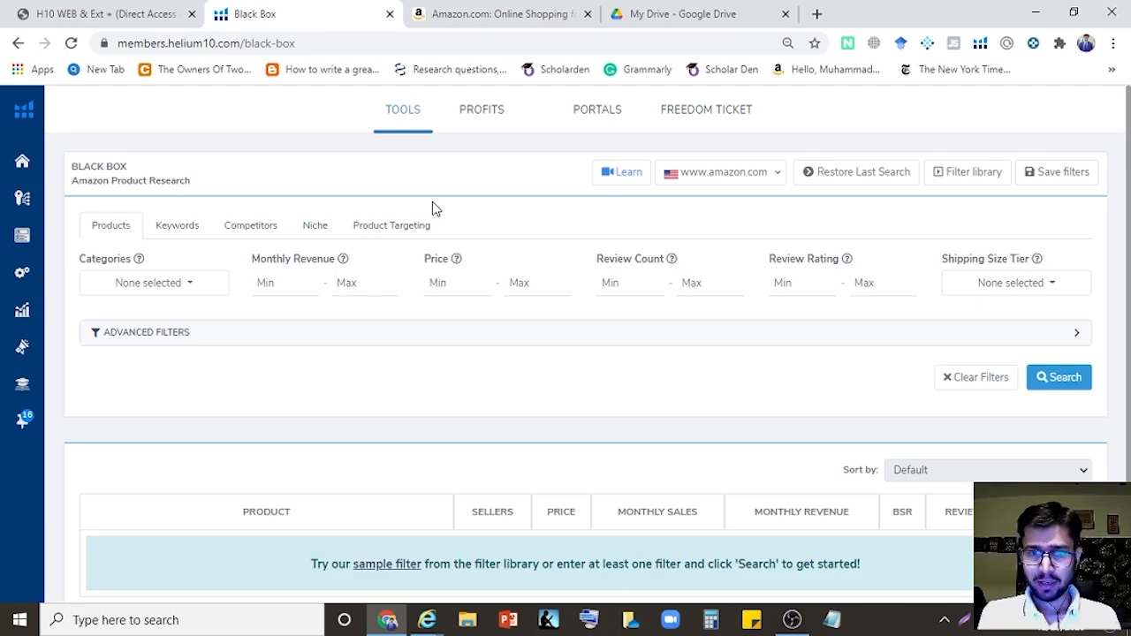
Step: Restrict the product search to the Arts, Crafts & Sewing category
left_click(189, 285)
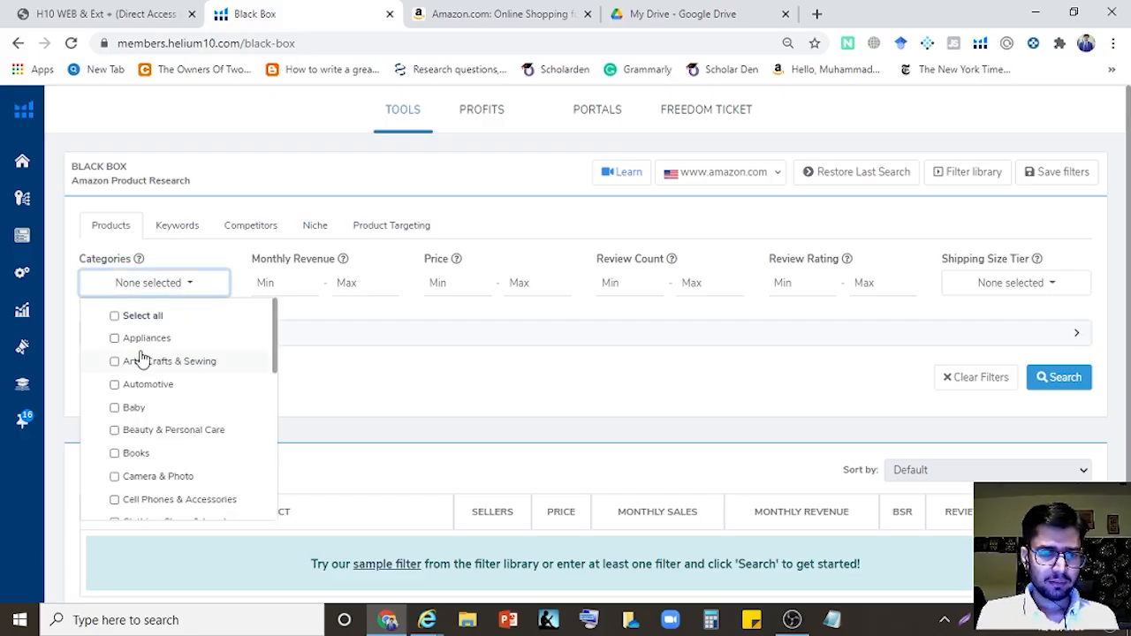
left_click(115, 364)
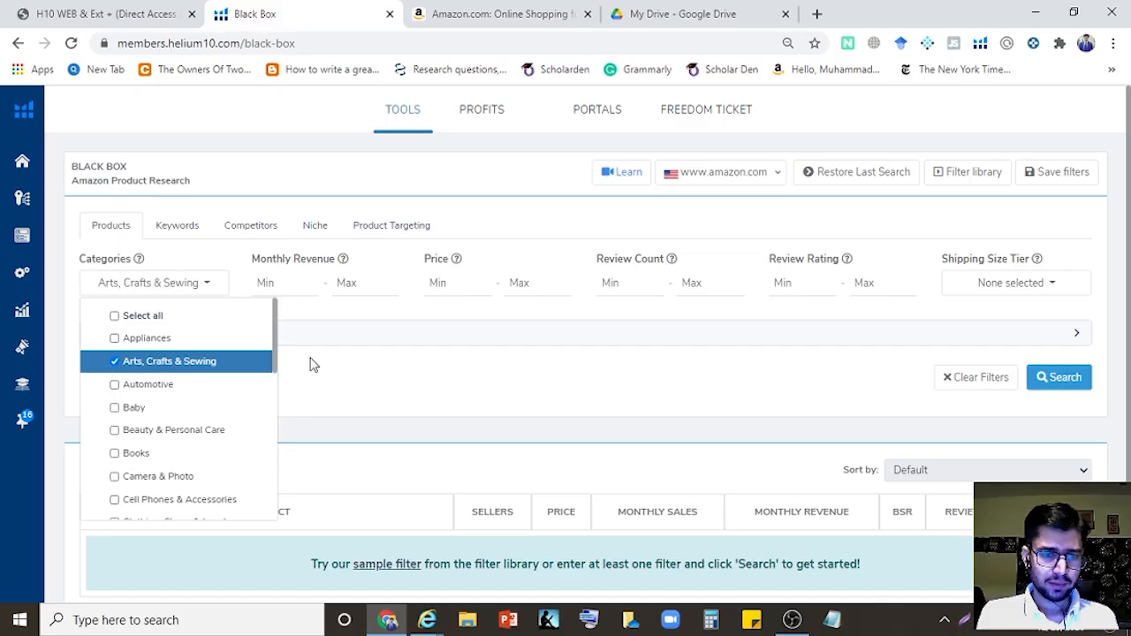
left_click(404, 364)
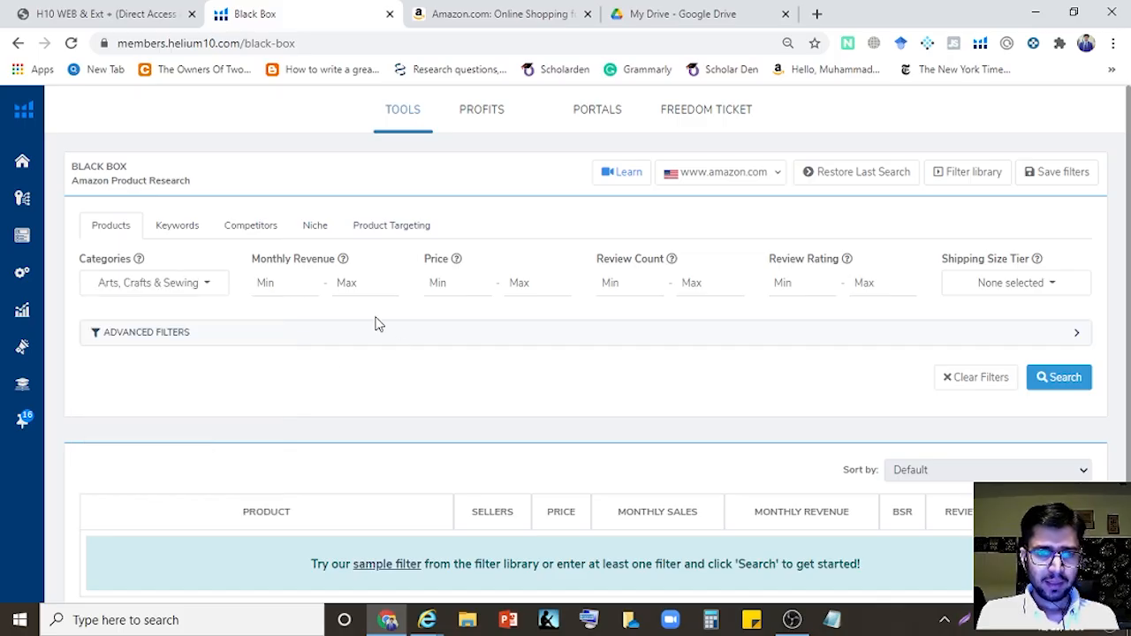
Step: Set the monthly revenue filter to a minimum of 5000 and a maximum of 15000
left_click(270, 285)
type("5")
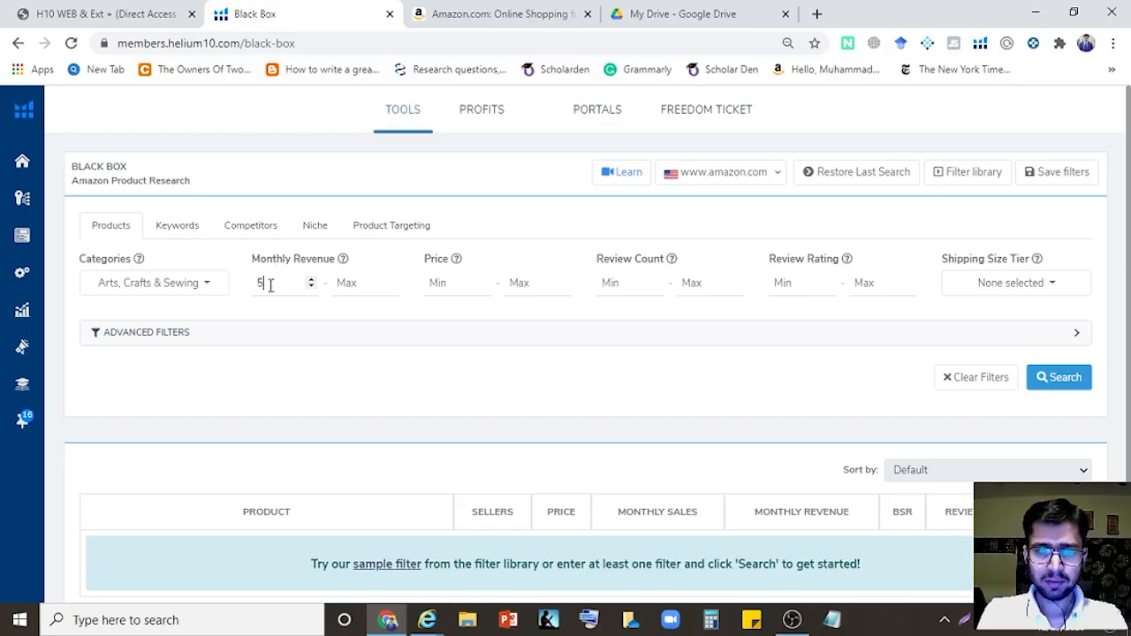
type("000")
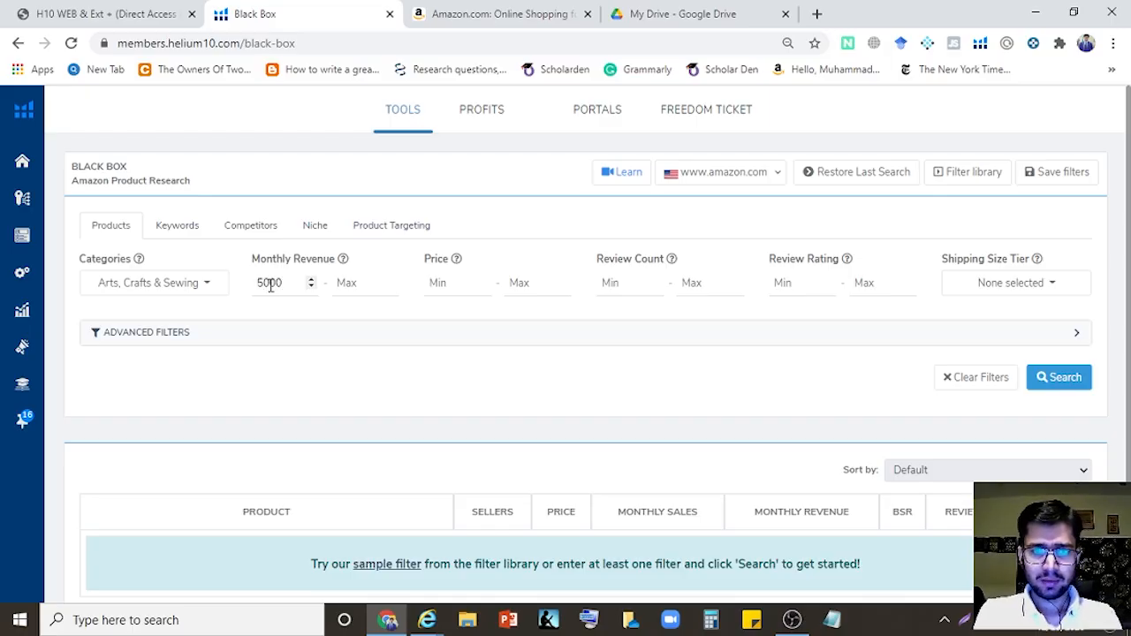
left_click(365, 284)
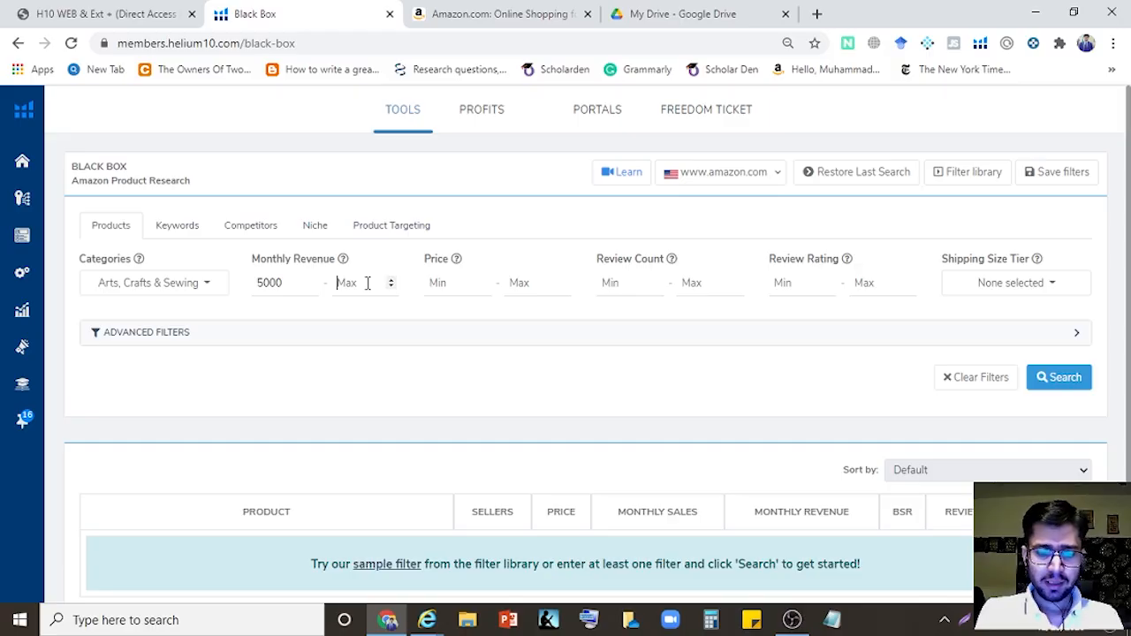
type("1")
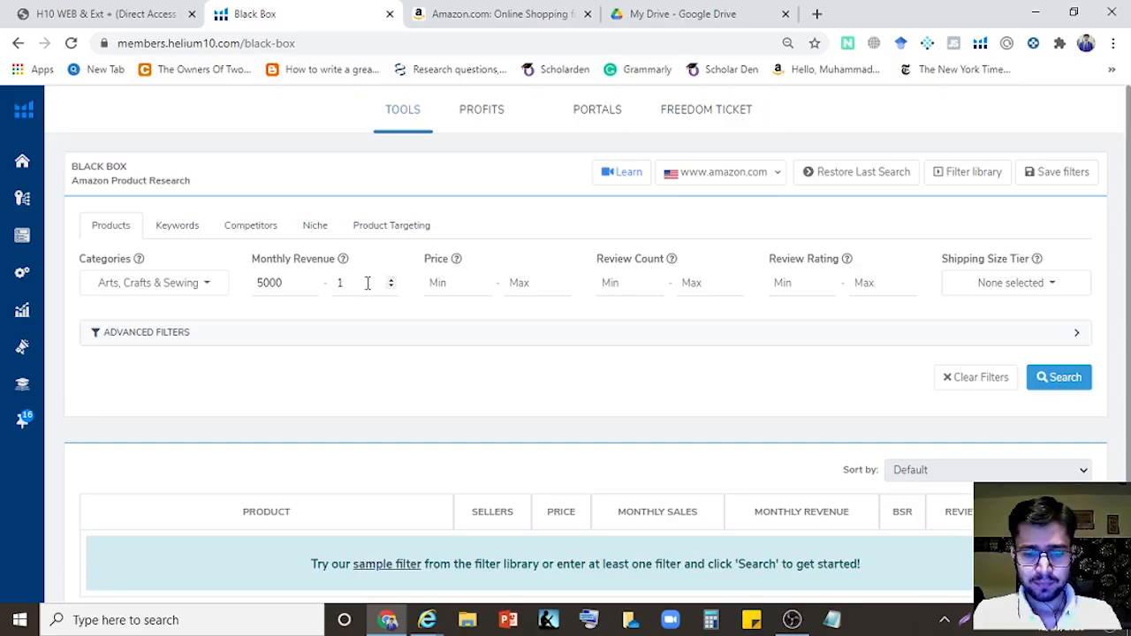
type("500")
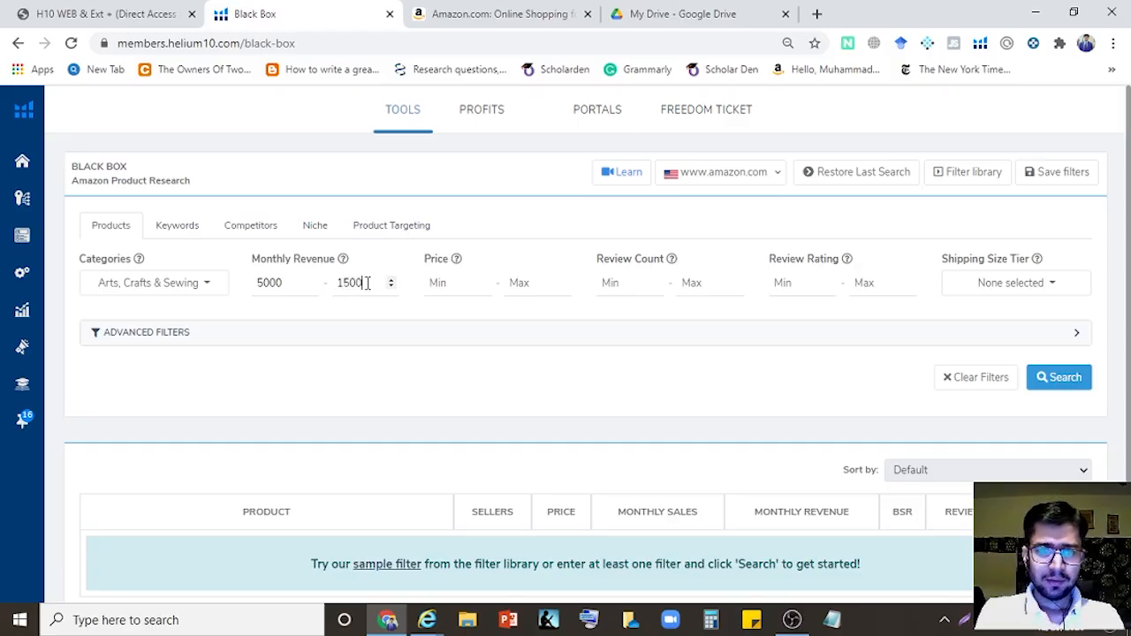
type("0")
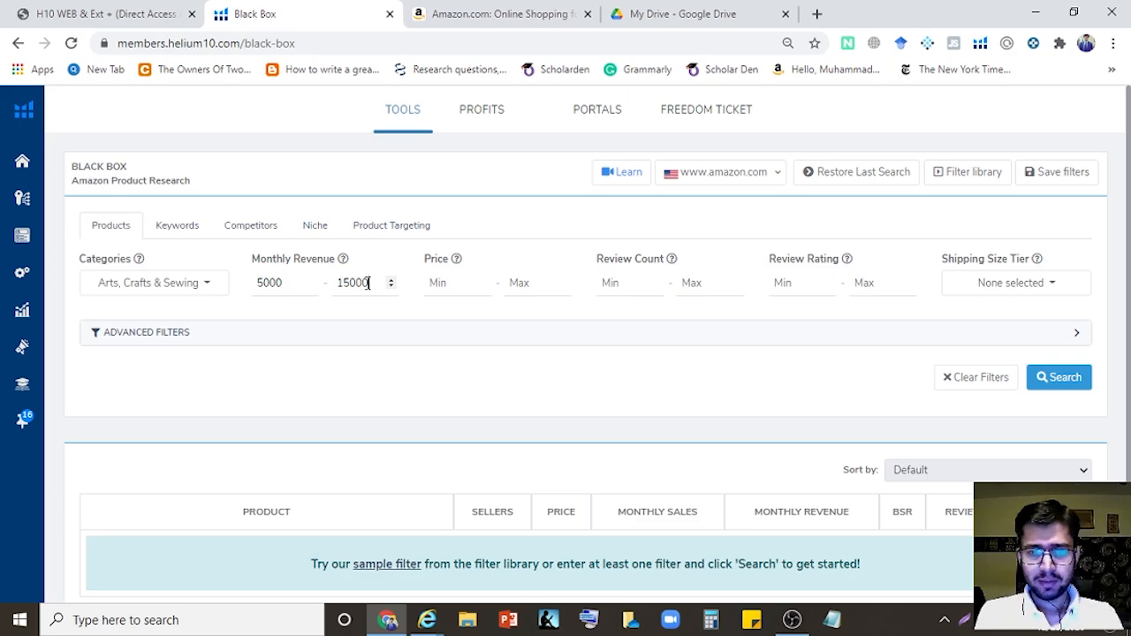
Step: Set the price filter to a range of 8 to 15 and run the product search
left_click(441, 290)
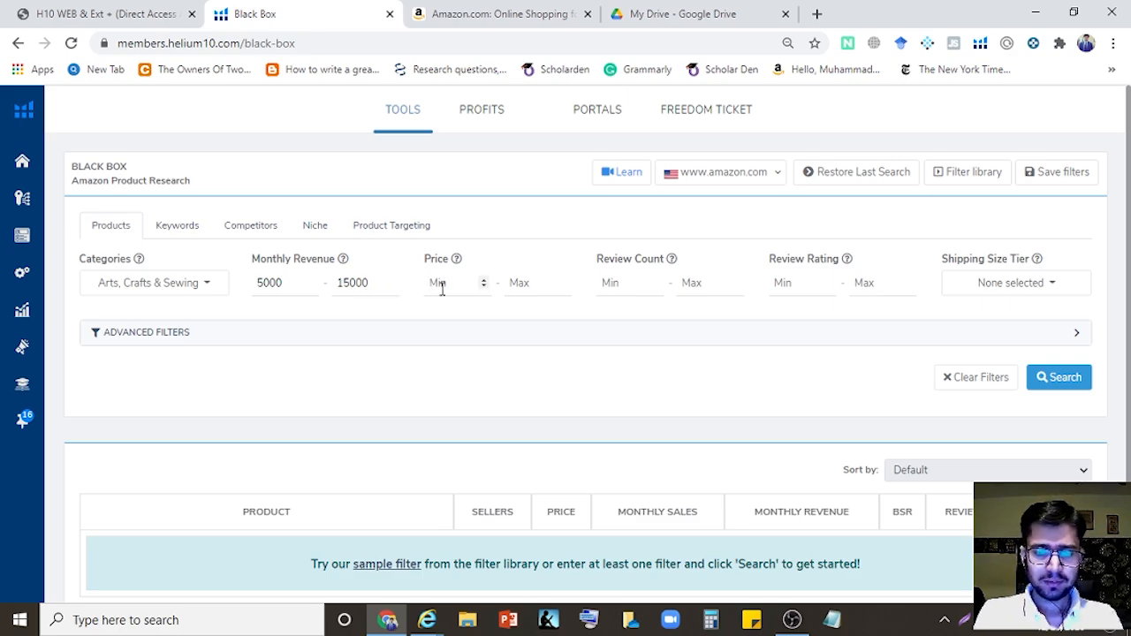
type("8")
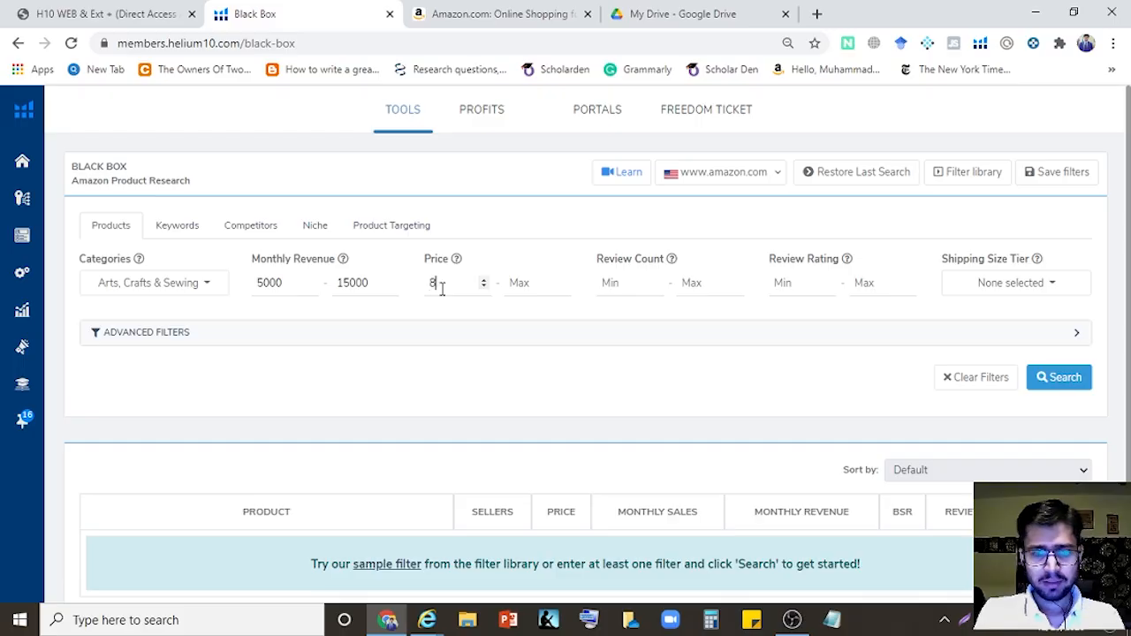
left_click(538, 285)
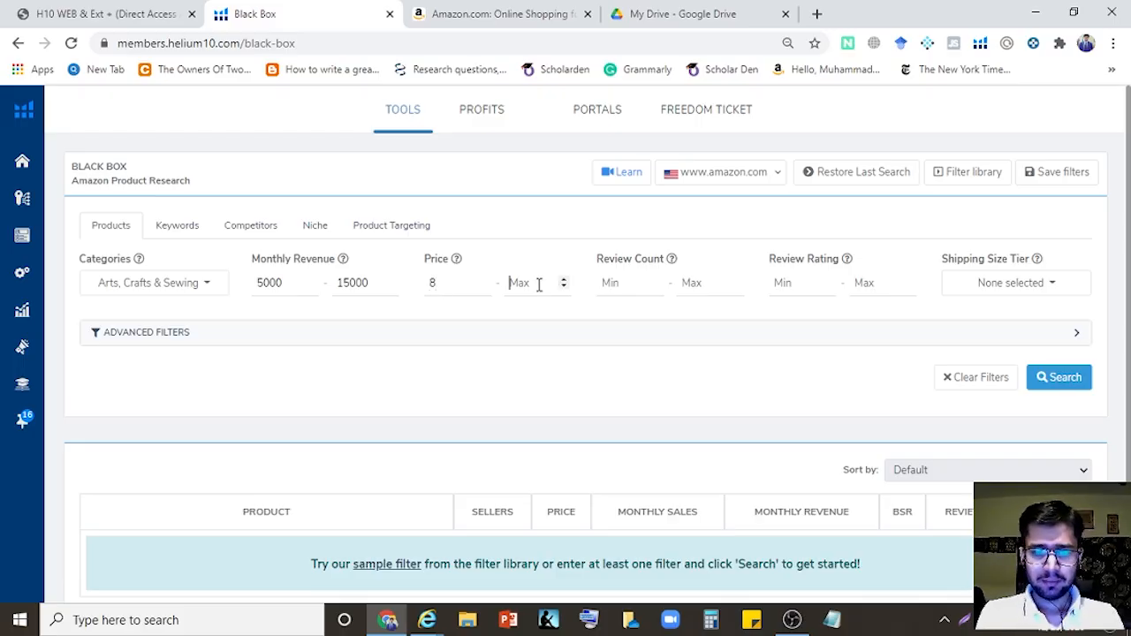
type("15")
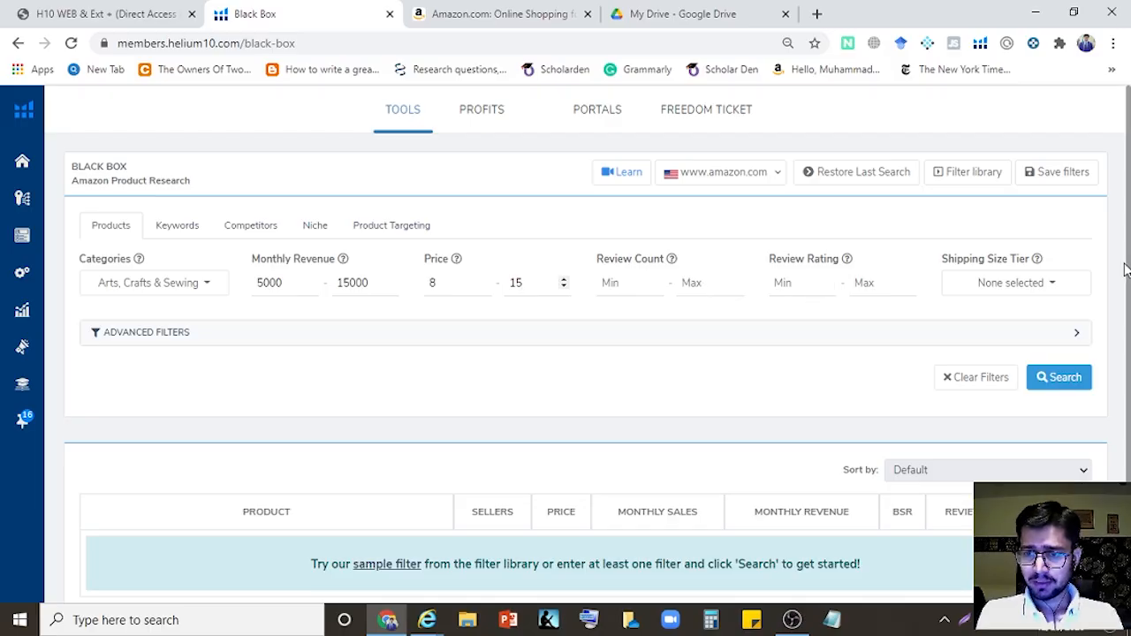
left_click(1057, 380)
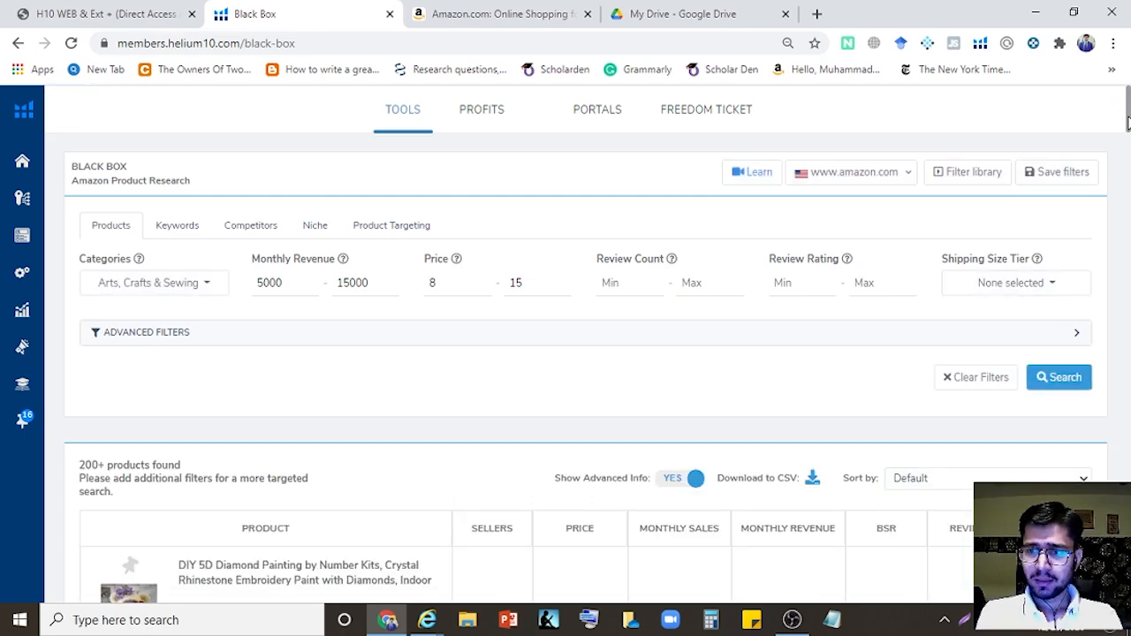
Step: Look through the product results, comparing sellers, price, monthly sales, monthly revenue, BSR and reviews
left_click_drag(1129, 106, 1129, 139)
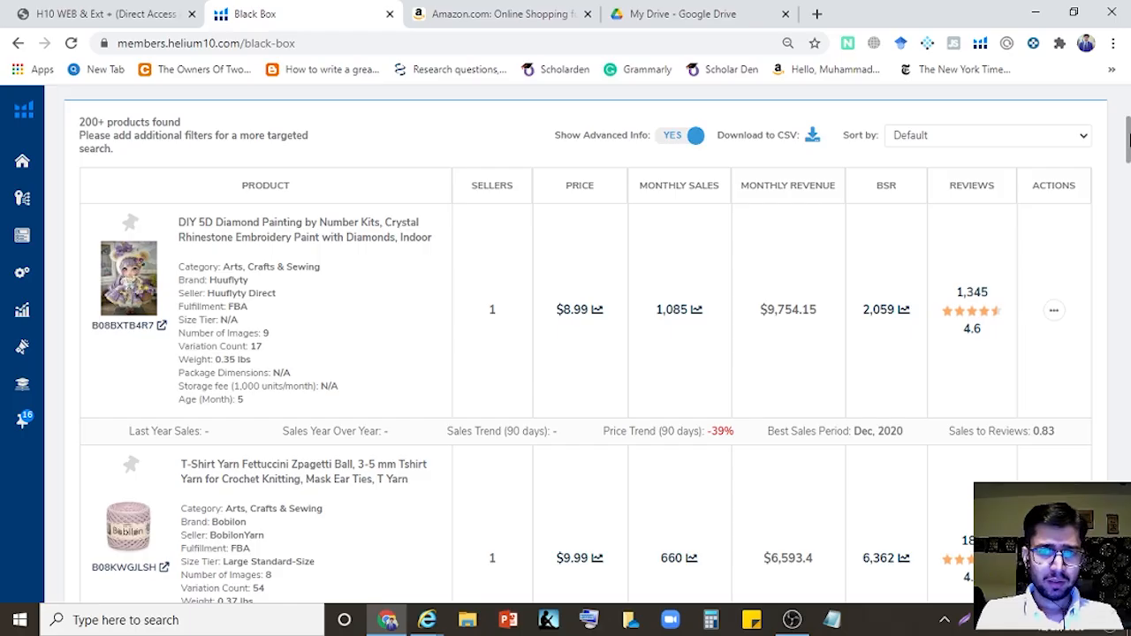
left_click_drag(1128, 139, 1129, 133)
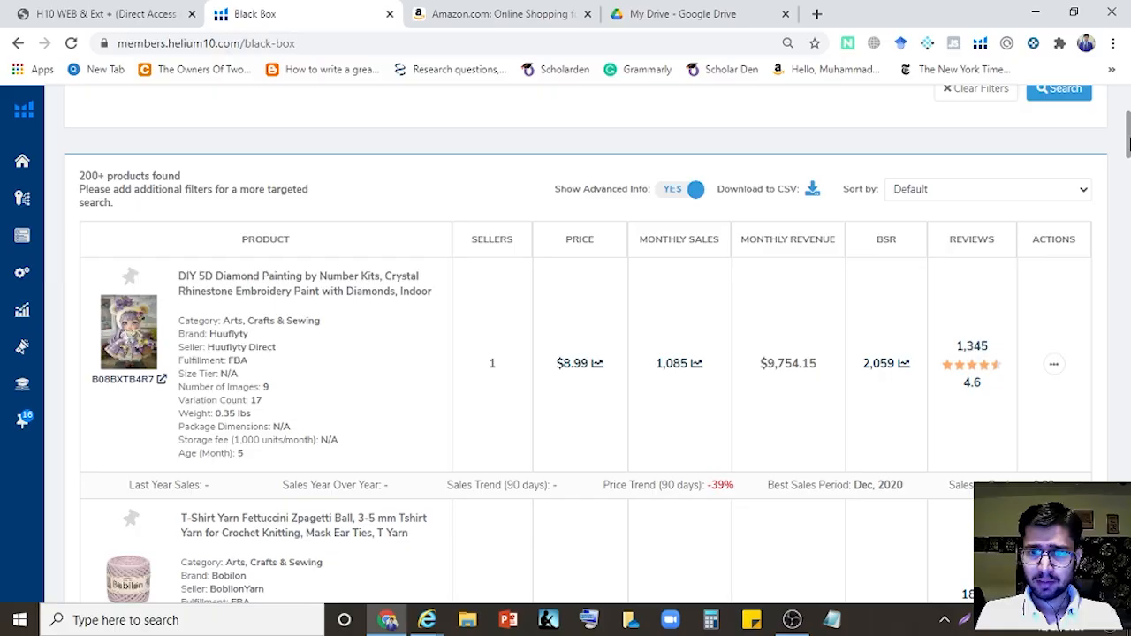
left_click_drag(1128, 144, 1128, 148)
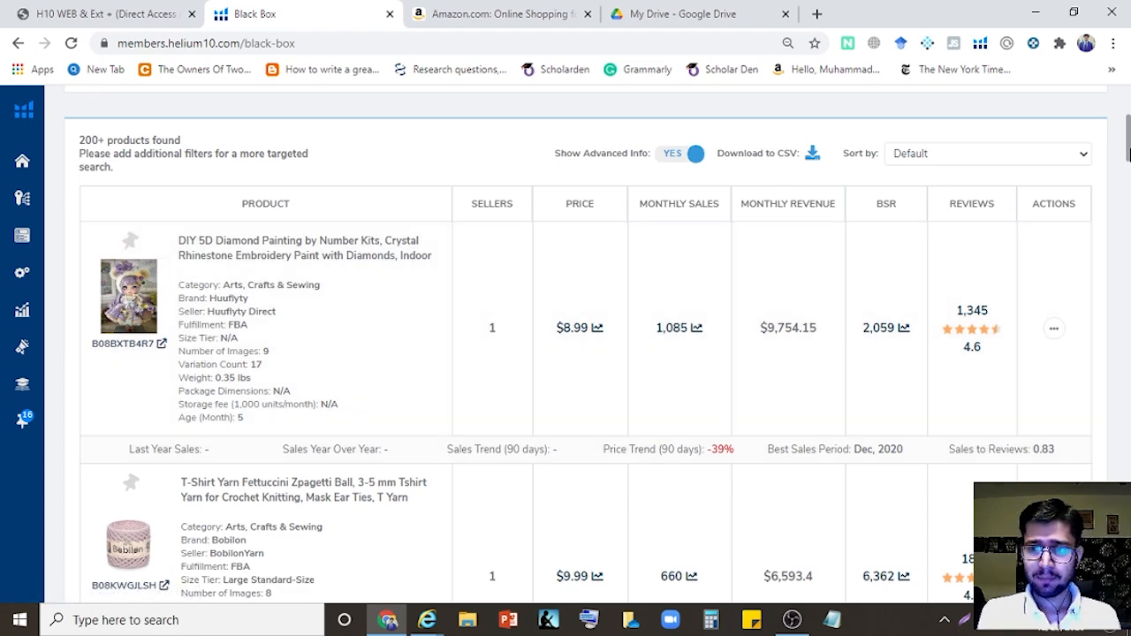
left_click_drag(1128, 137, 1128, 345)
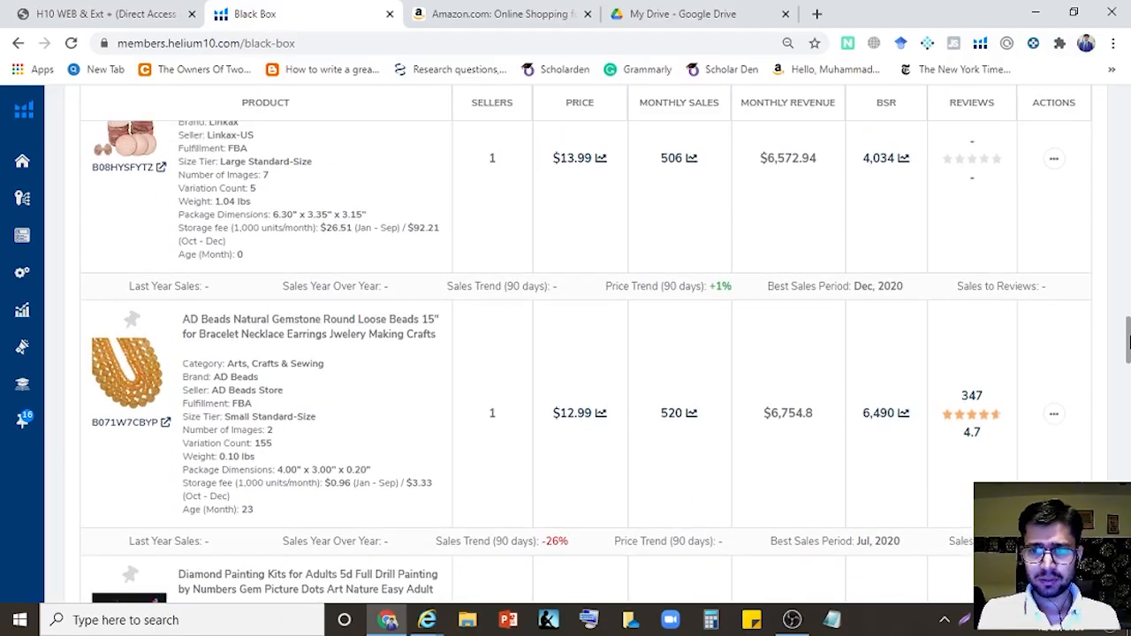
left_click_drag(1128, 345, 1128, 254)
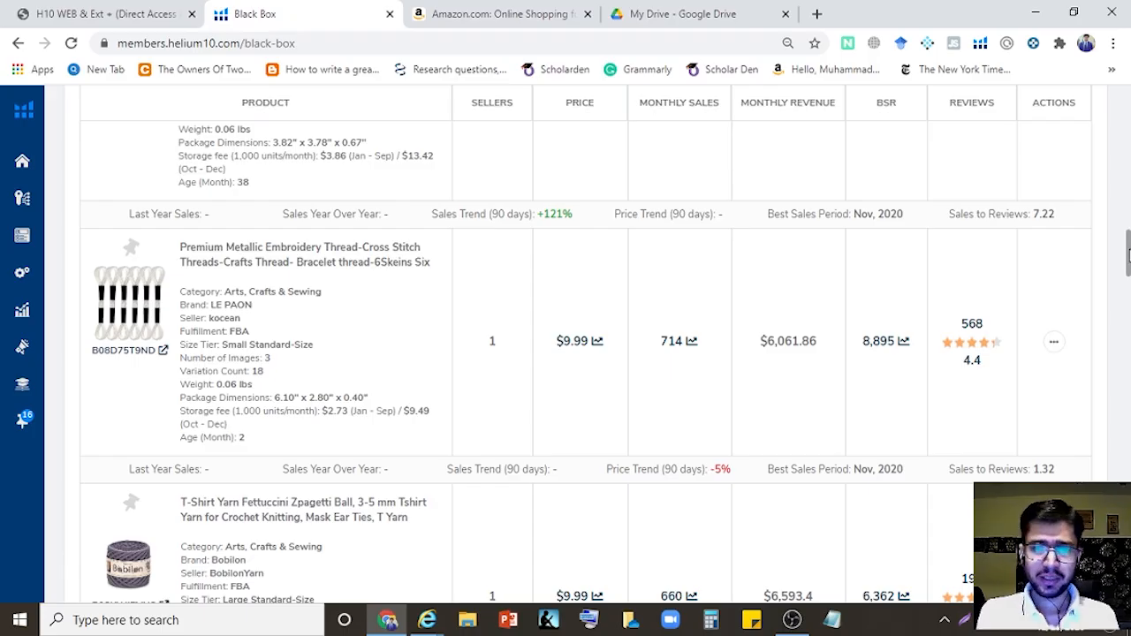
left_click_drag(1129, 255, 1128, 137)
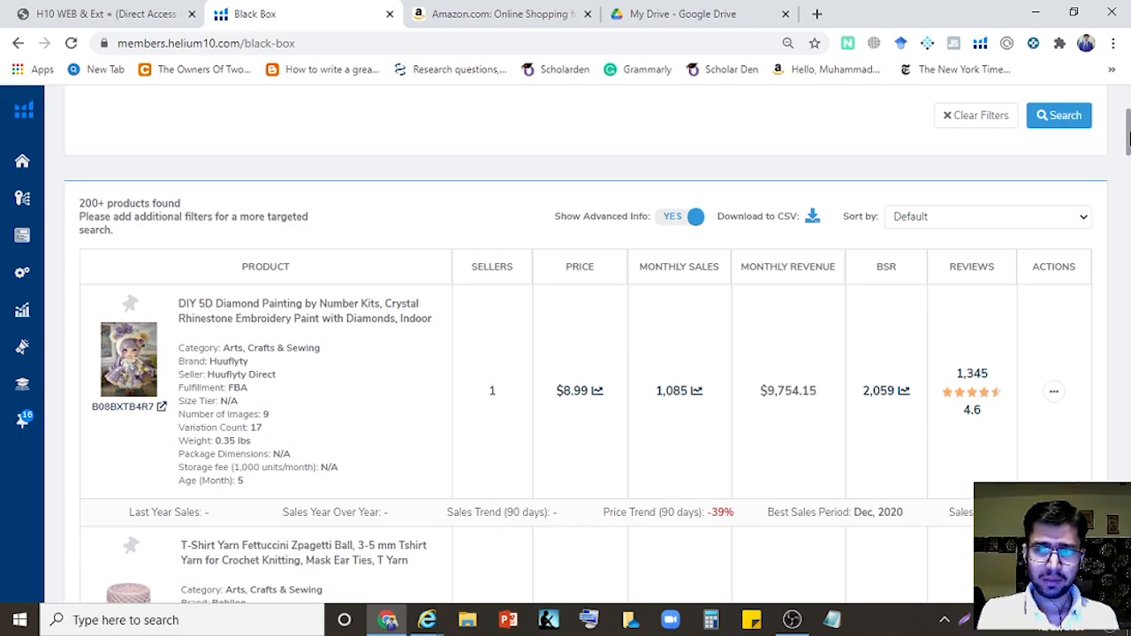
left_click_drag(1128, 137, 1129, 129)
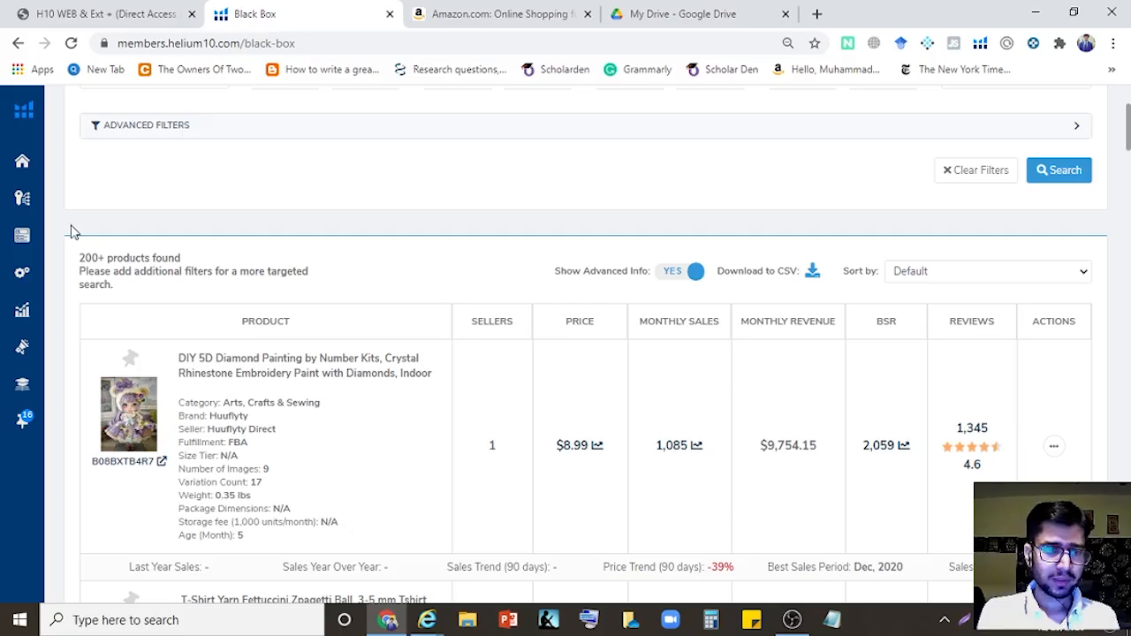
Step: Open the Magnet keyword research tool
mouse_move(21, 208)
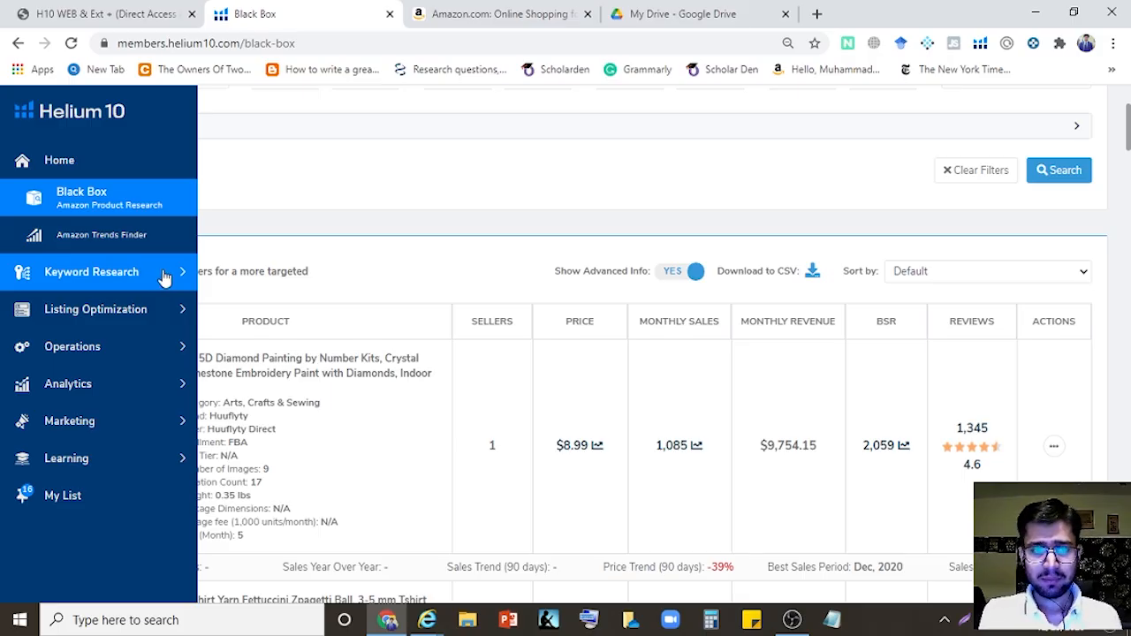
left_click(163, 276)
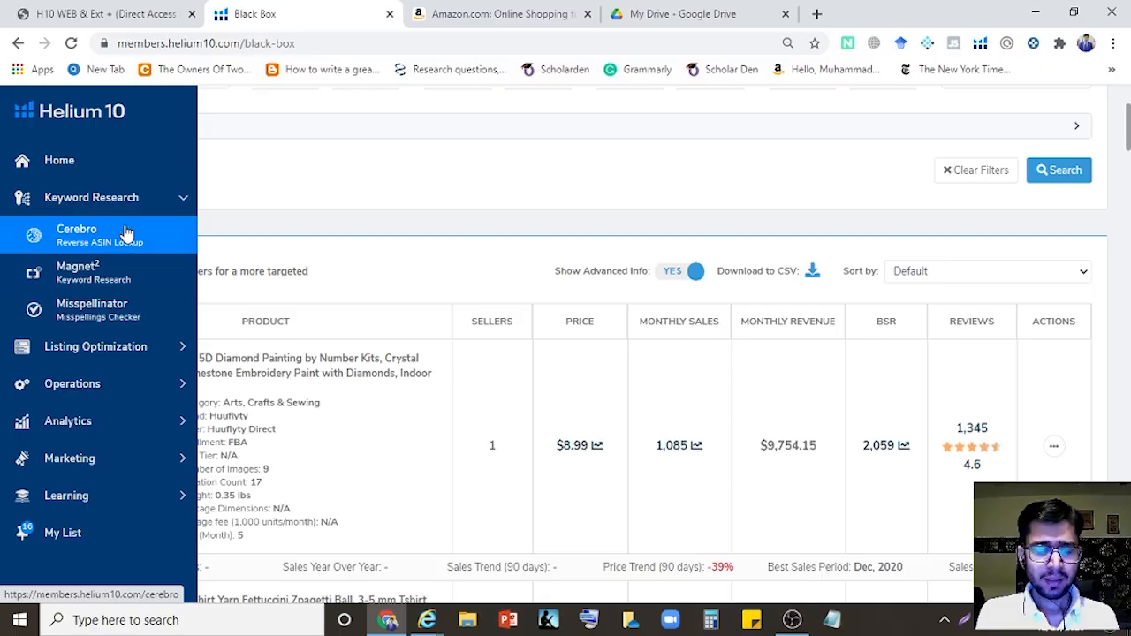
left_click(102, 283)
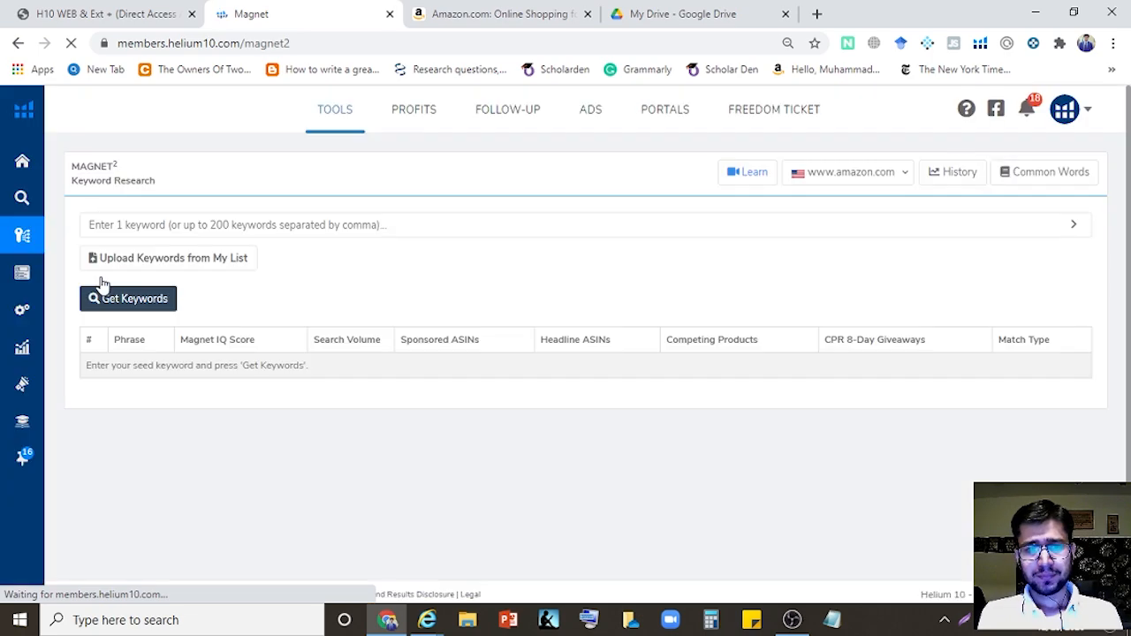
left_click(137, 226)
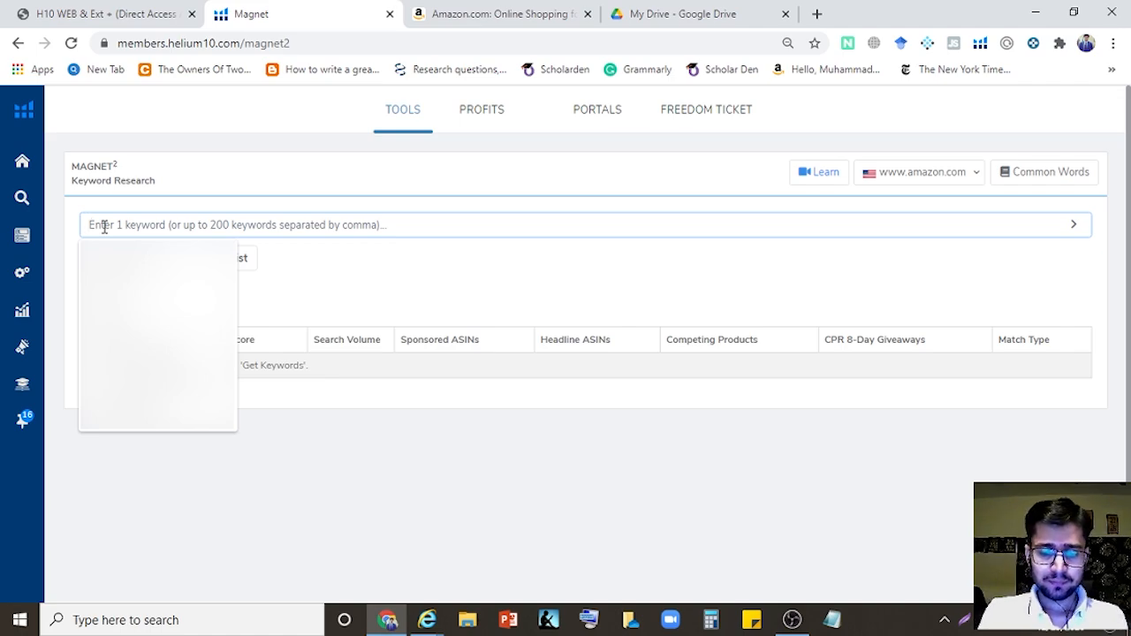
type("grinder")
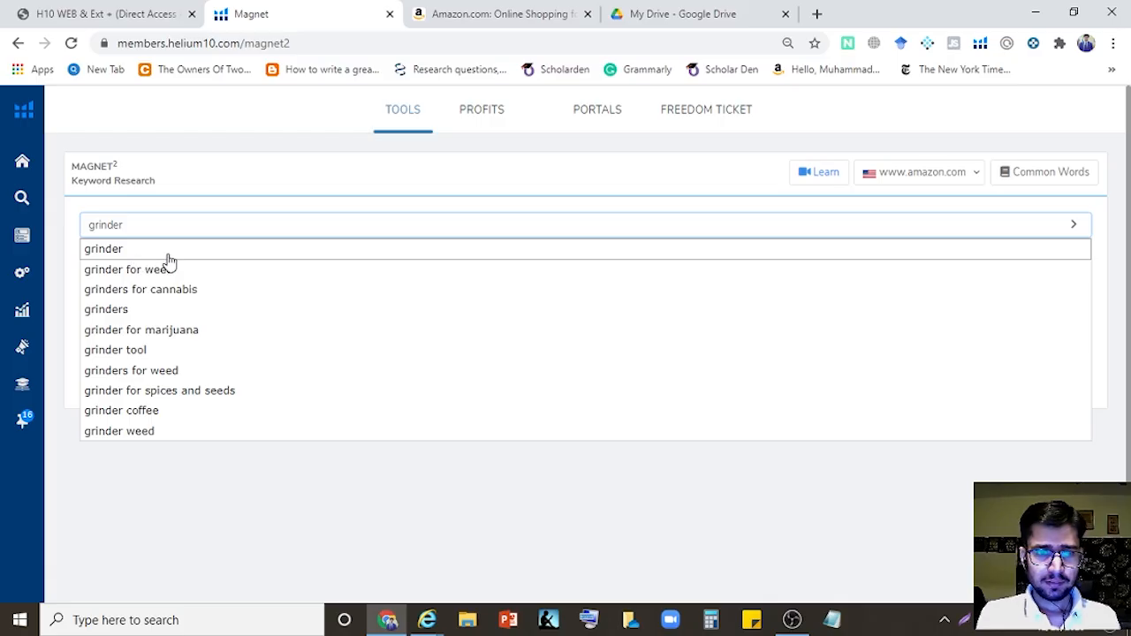
type(",")
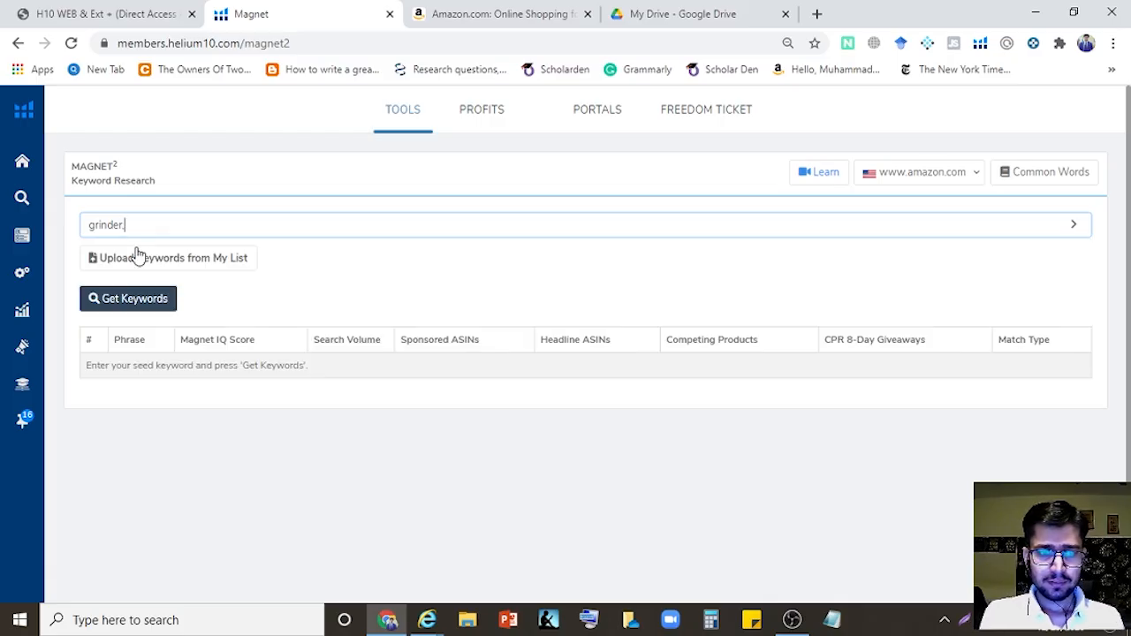
left_click(129, 300)
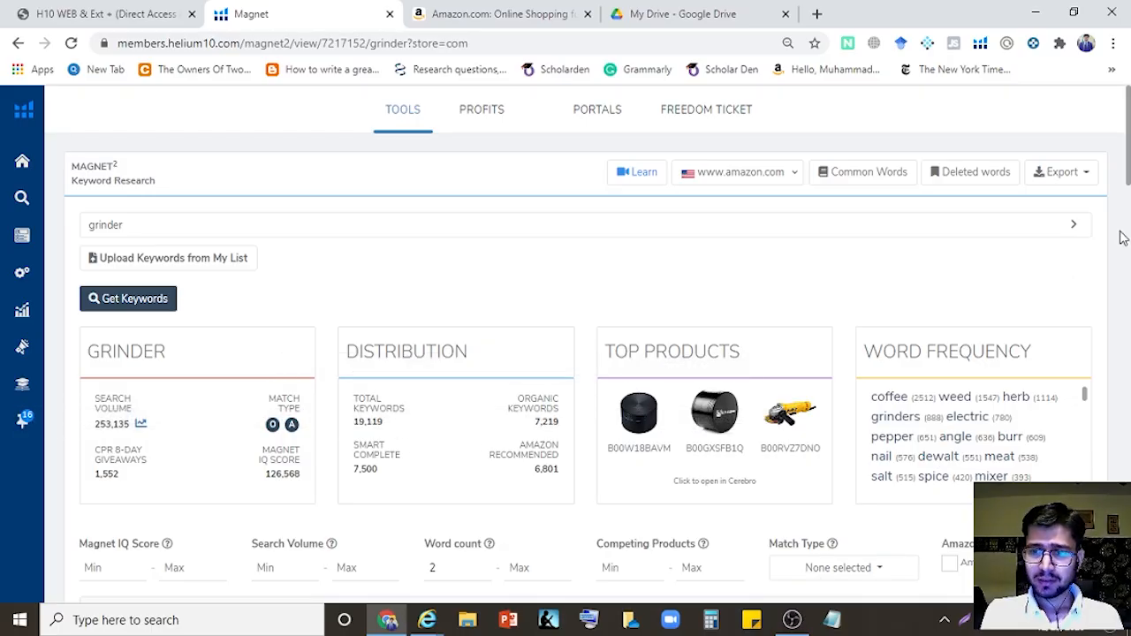
Step: Look over the suggested keyword phrases and view the search volume history of "grinder" for All Time
left_click_drag(1127, 130, 1128, 244)
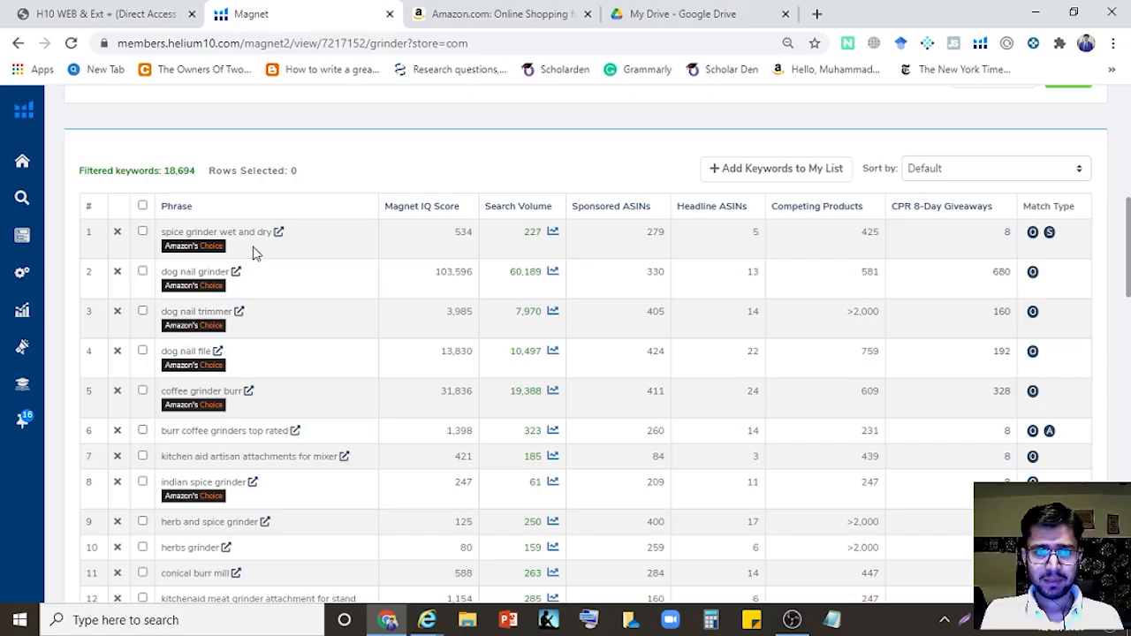
left_click_drag(1128, 255, 1129, 160)
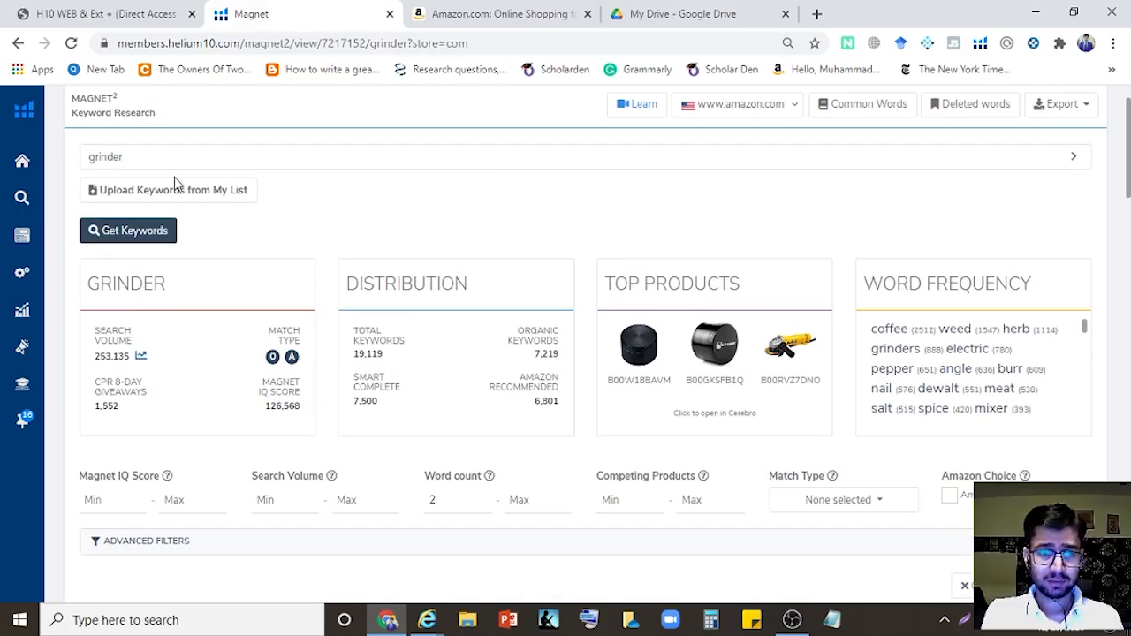
left_click(141, 356)
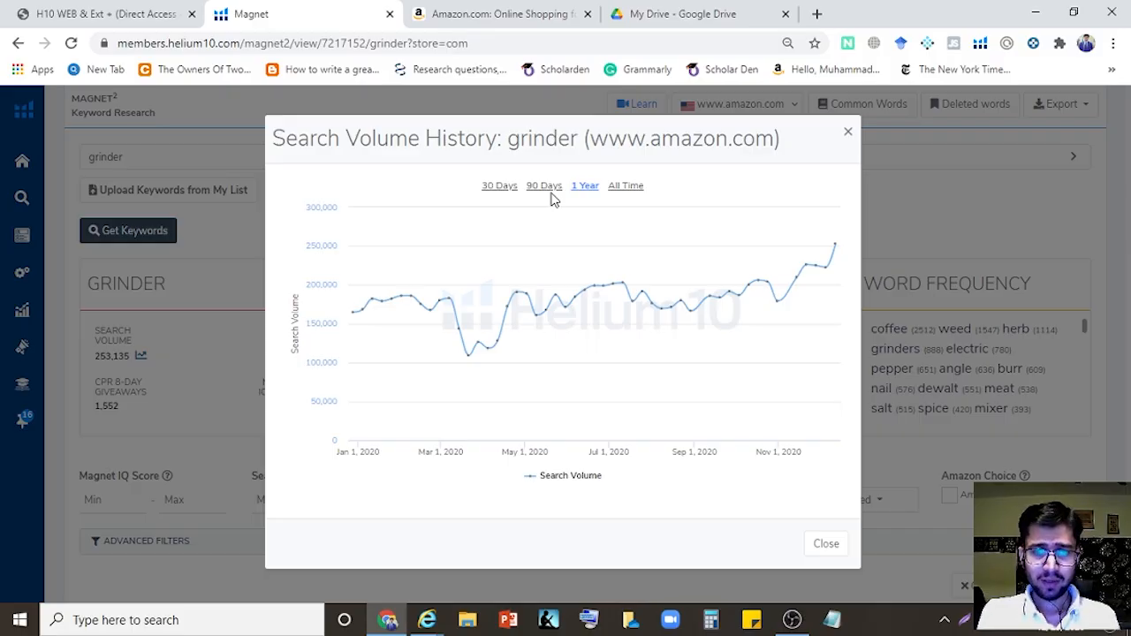
left_click(623, 188)
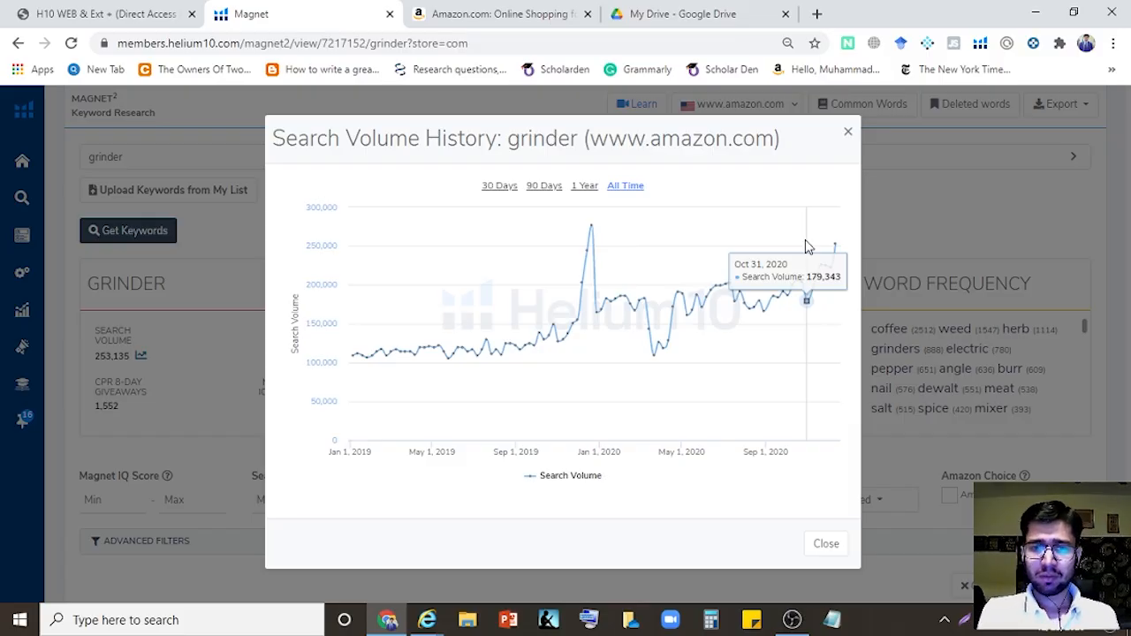
Step: Close the search volume history and open the Cerebro reverse ASIN lookup tool
left_click(847, 136)
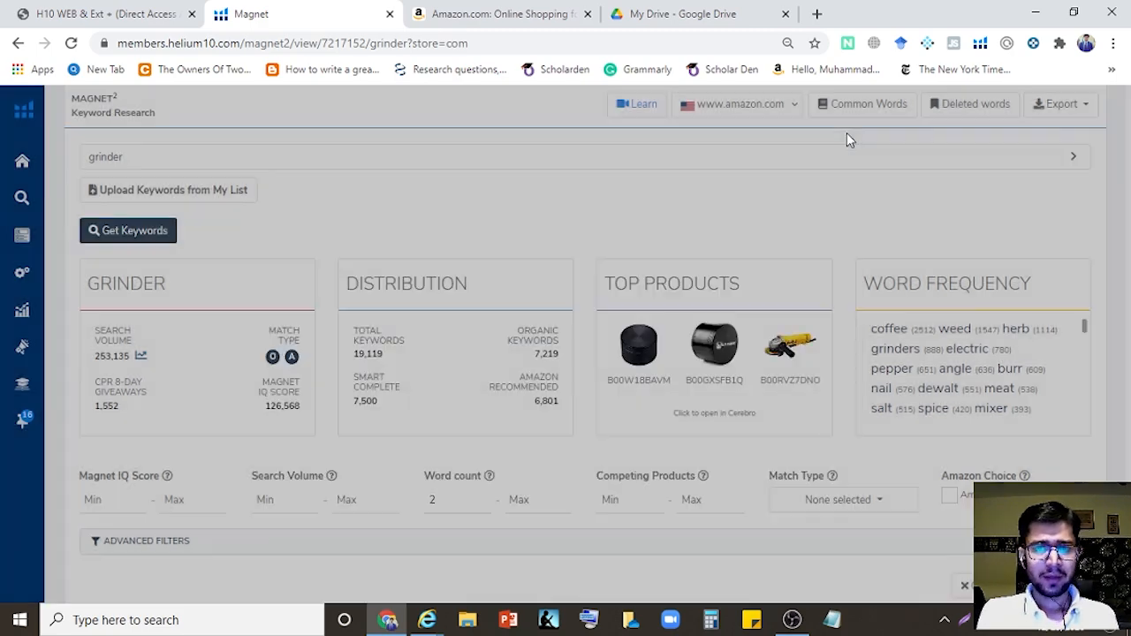
mouse_move(75, 234)
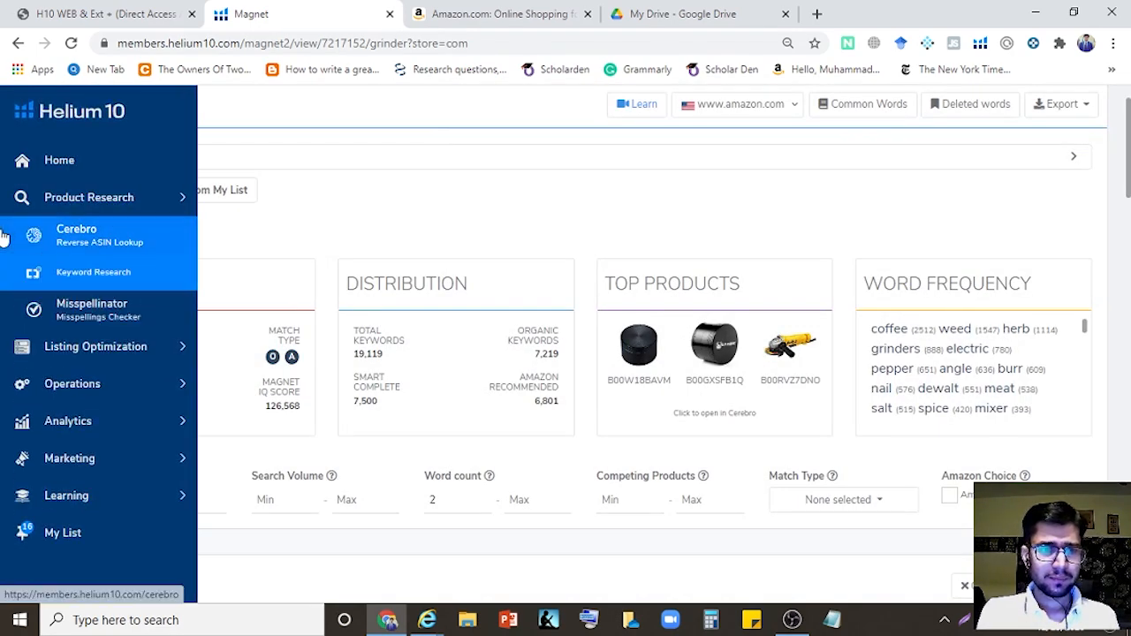
left_click(138, 236)
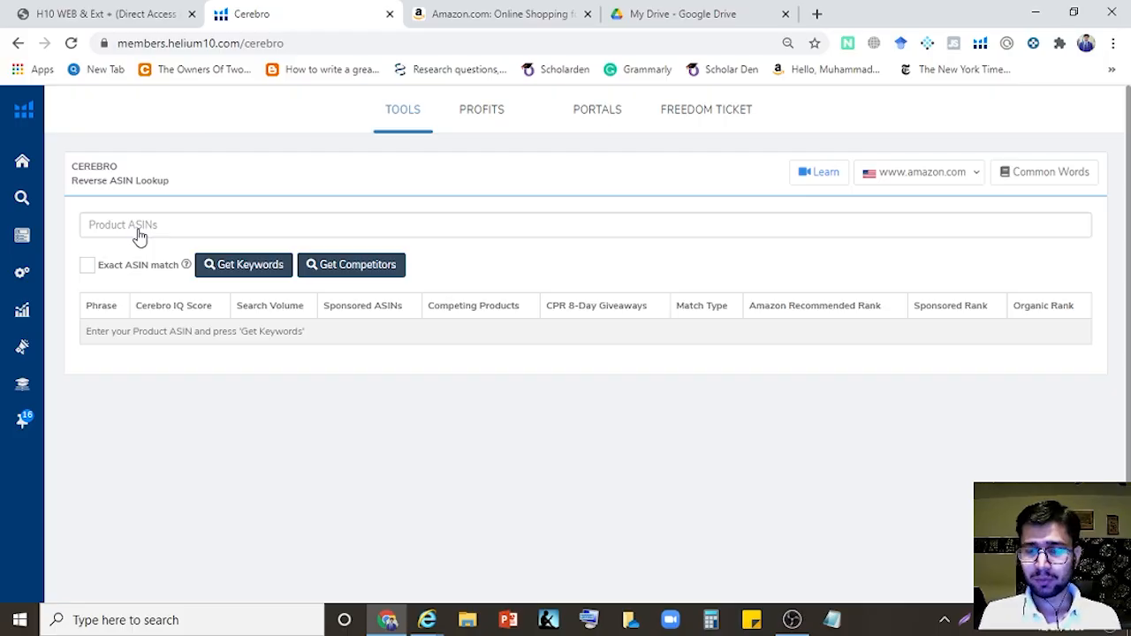
Step: Switch to Amazon and search for "yoga mat"
left_click(478, 9)
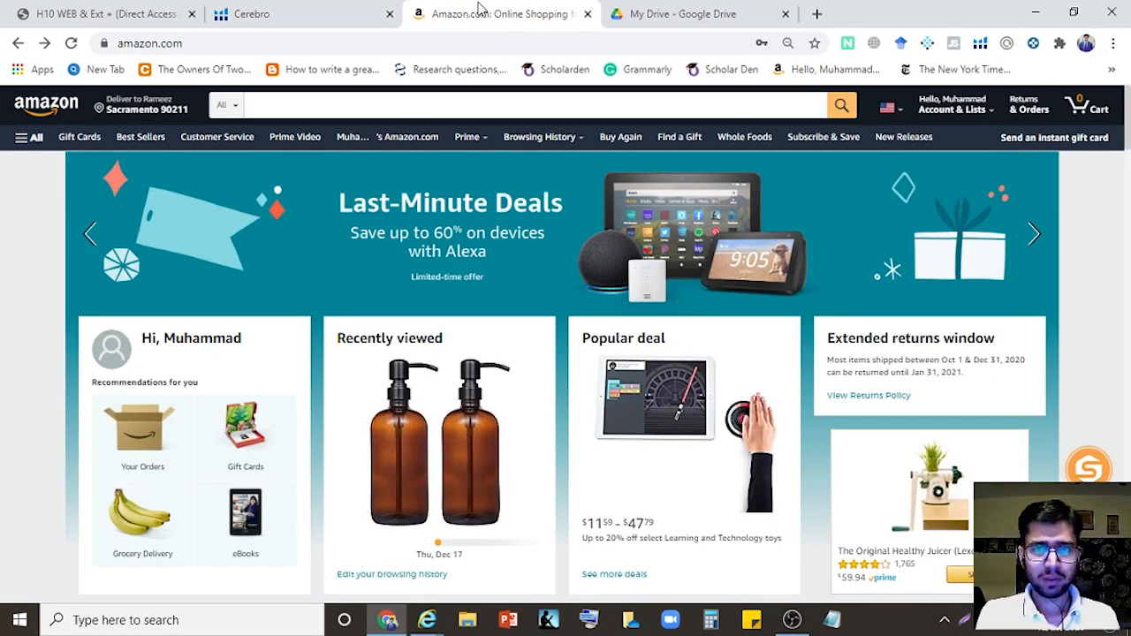
left_click(262, 110)
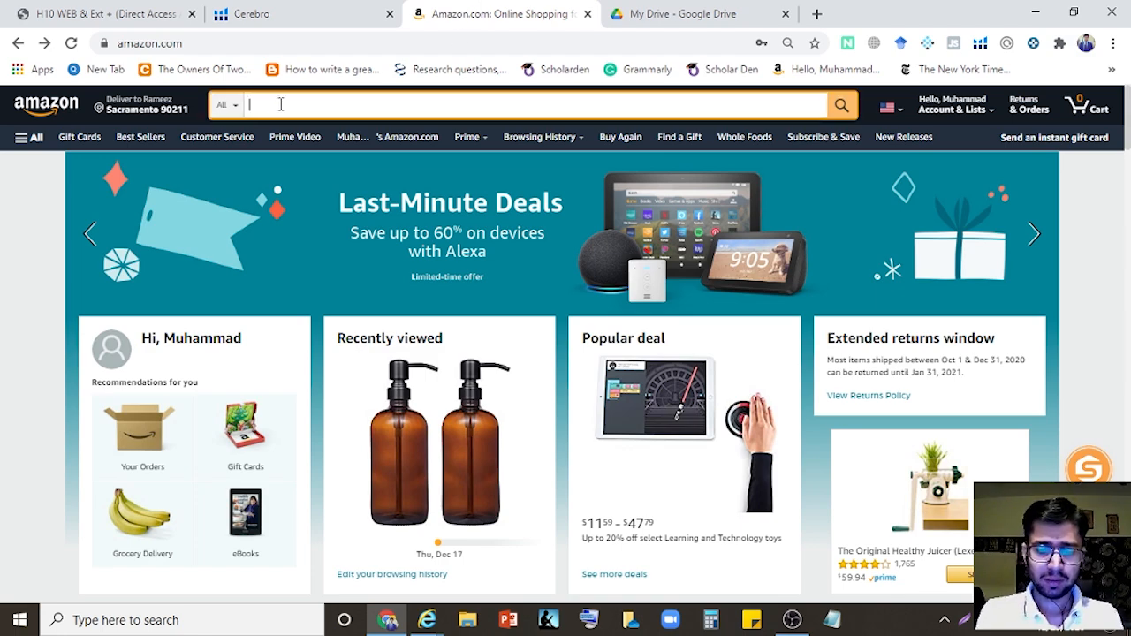
type("yo")
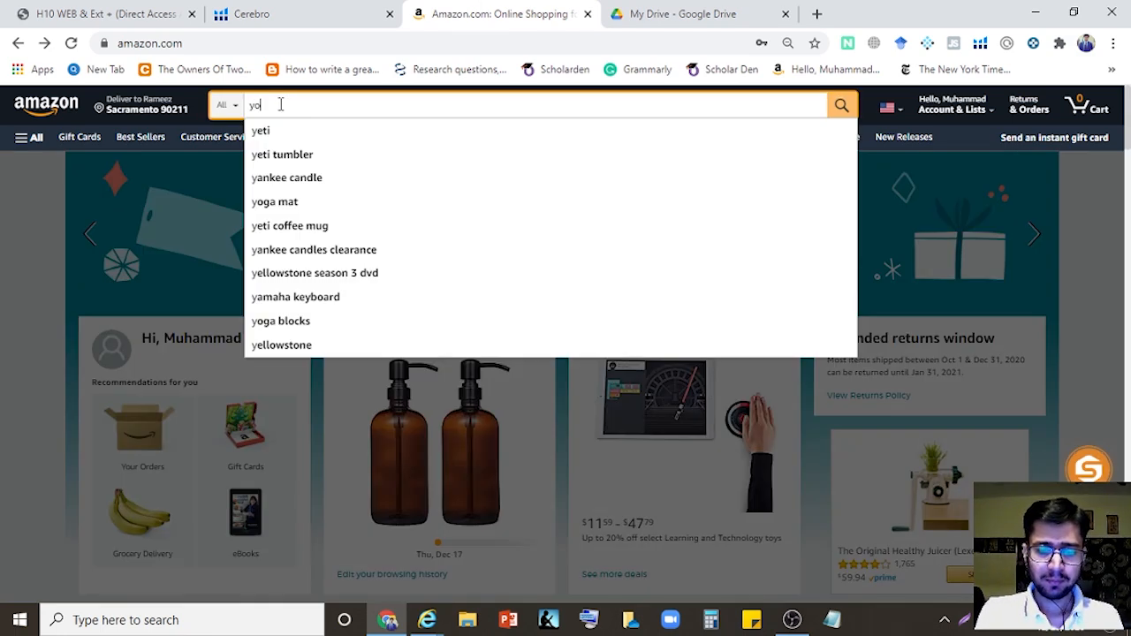
type("ga")
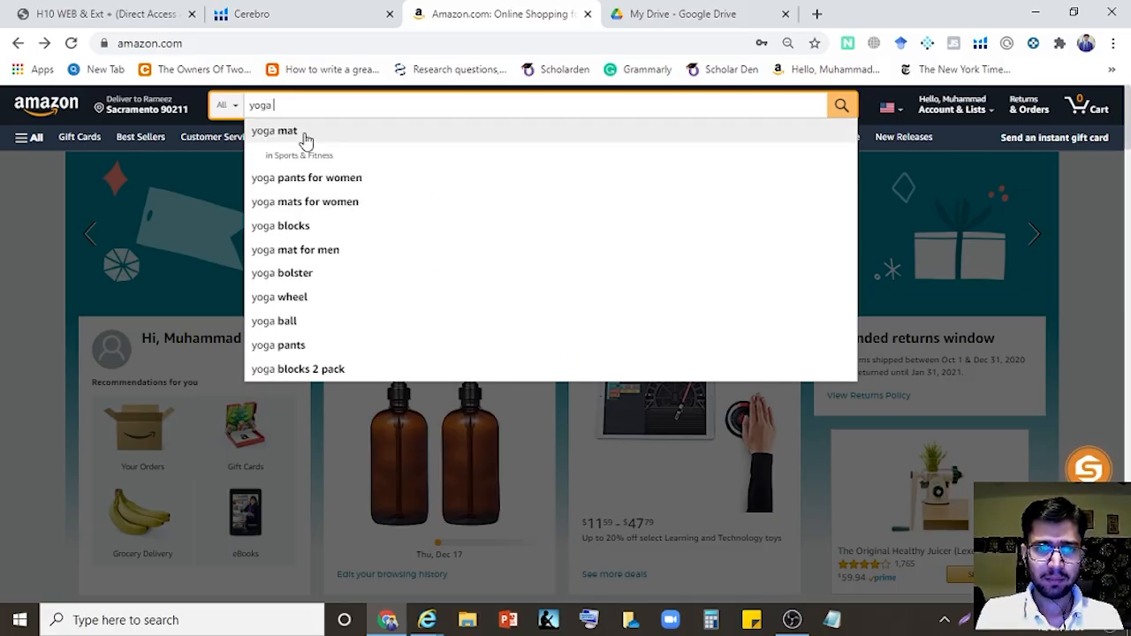
left_click(305, 137)
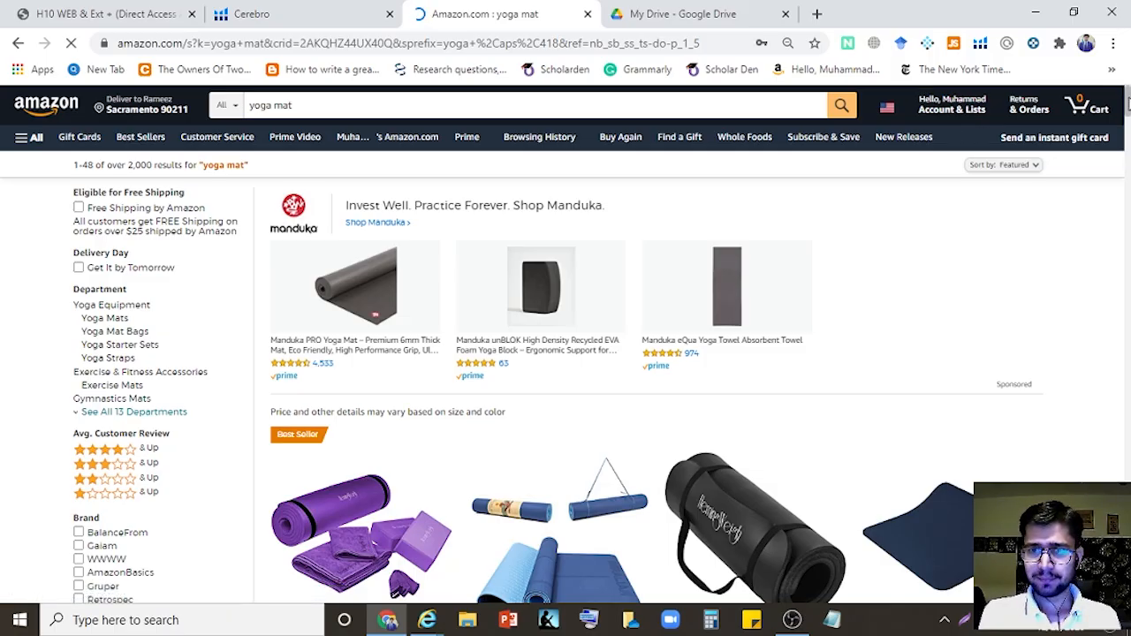
Step: Copy the ASIN B08CVRK3MK of the eco-friendly non-slip TPE yoga mat from the search results
left_click_drag(1127, 104, 1126, 127)
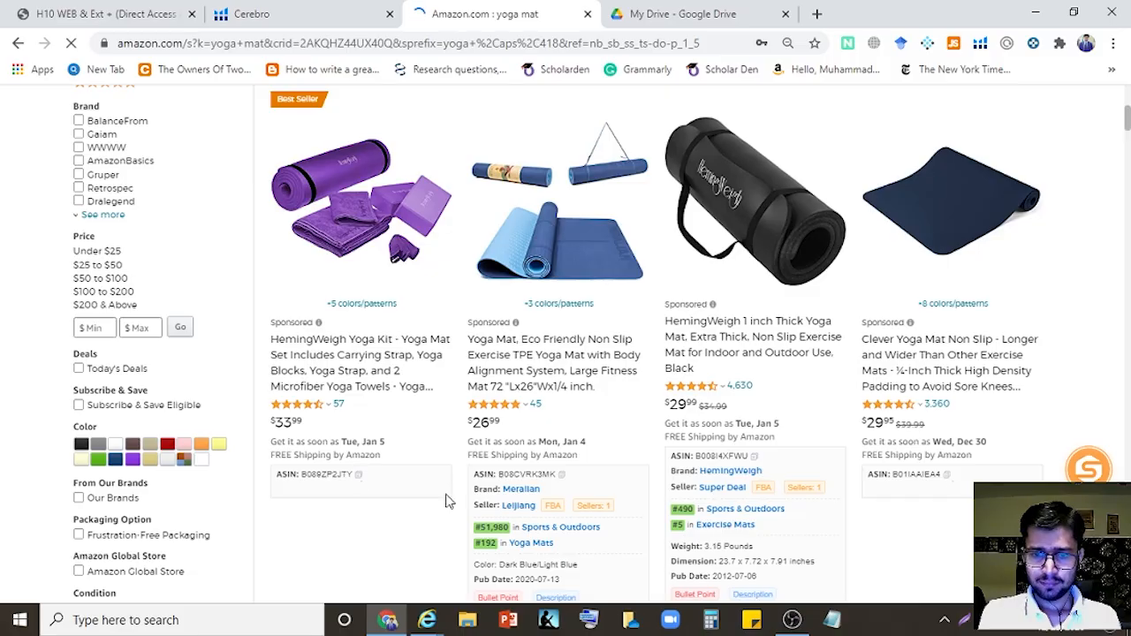
double_click(526, 475)
key("ctrl+c")
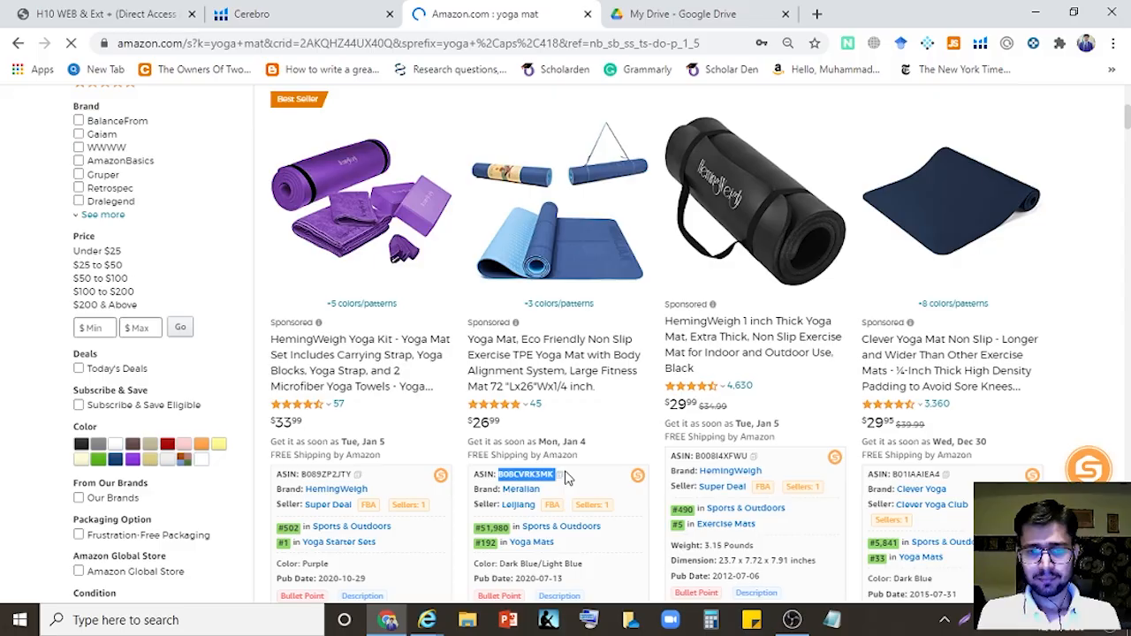
left_click(281, 11)
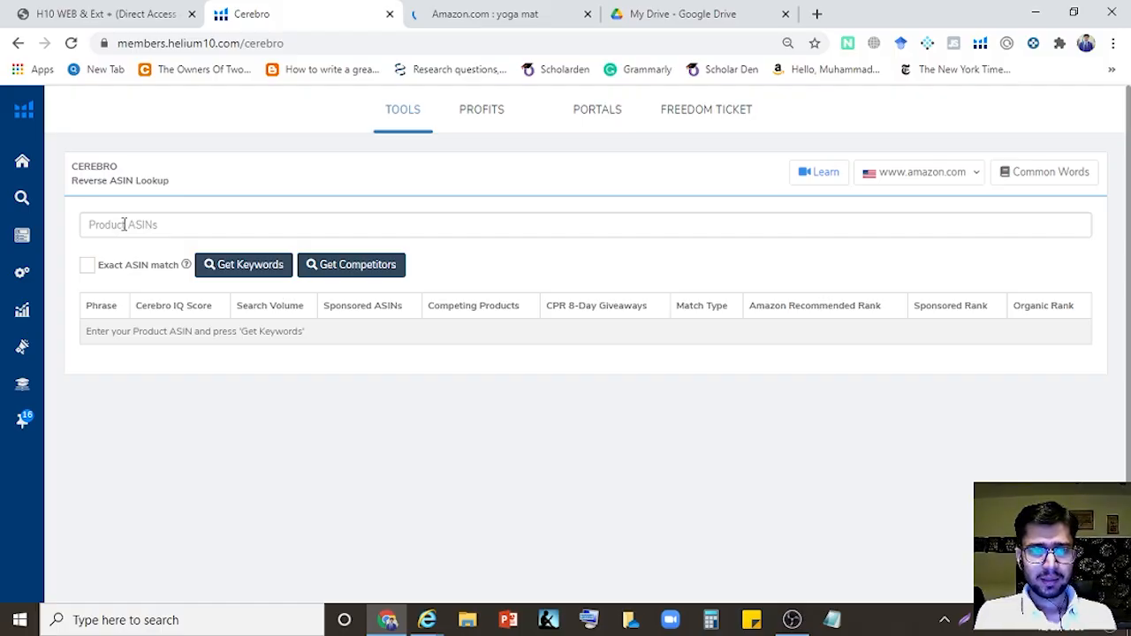
left_click(97, 223)
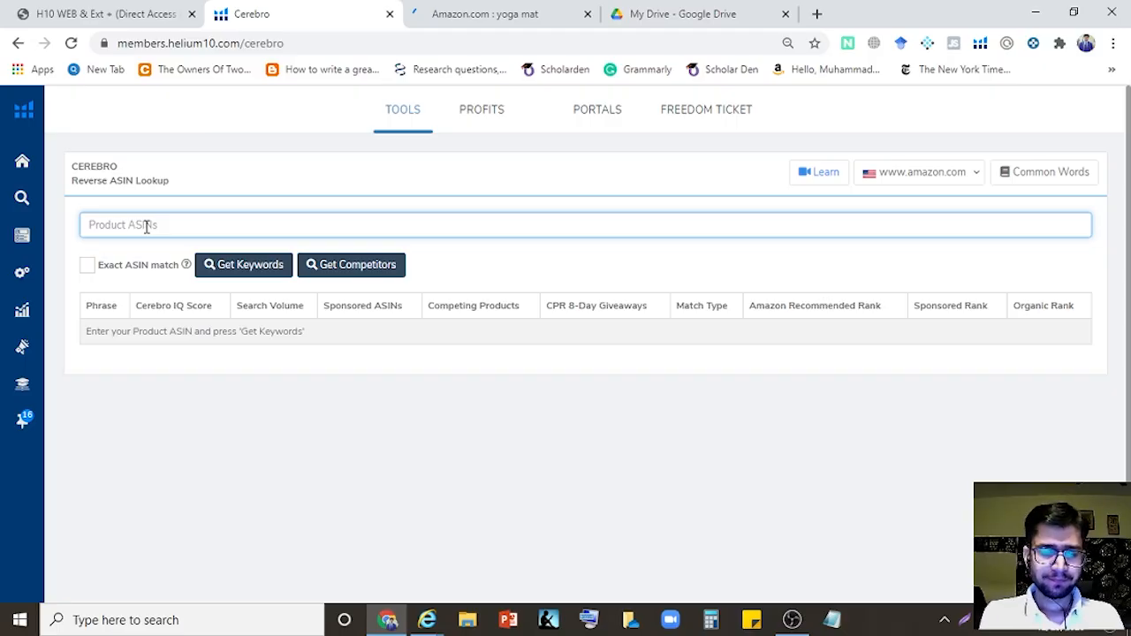
key("ctrl+v")
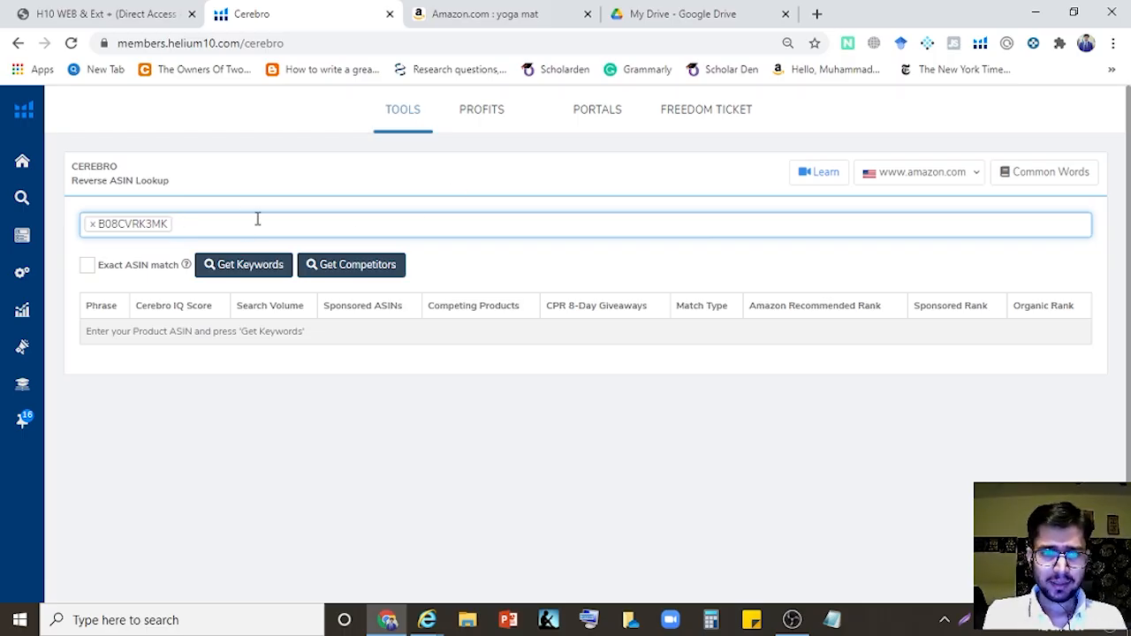
left_click(88, 266)
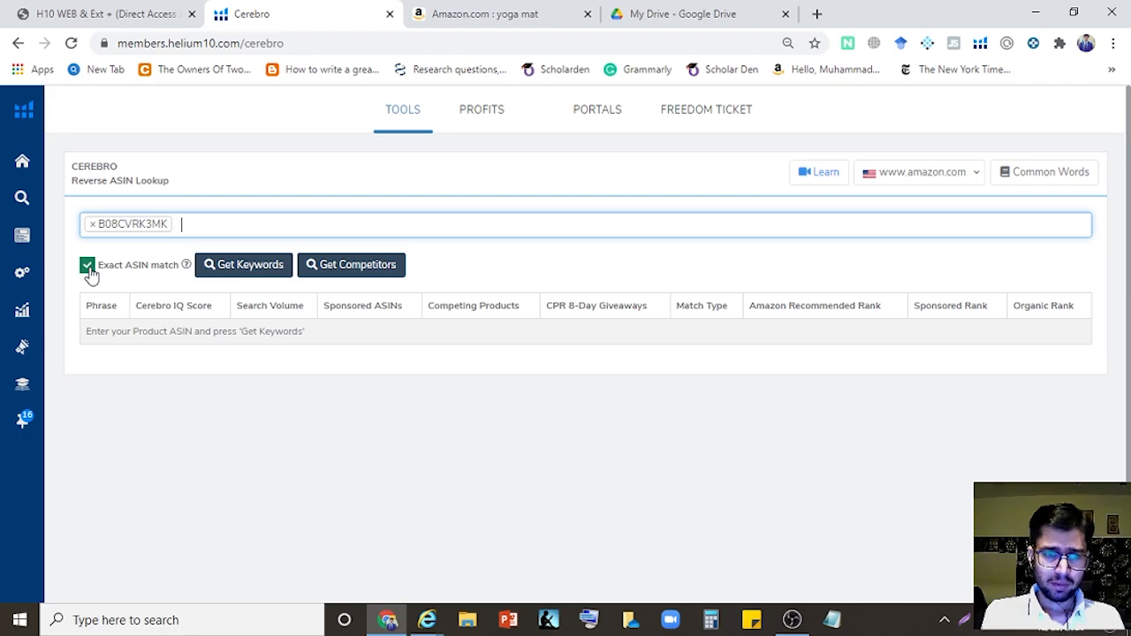
left_click(252, 267)
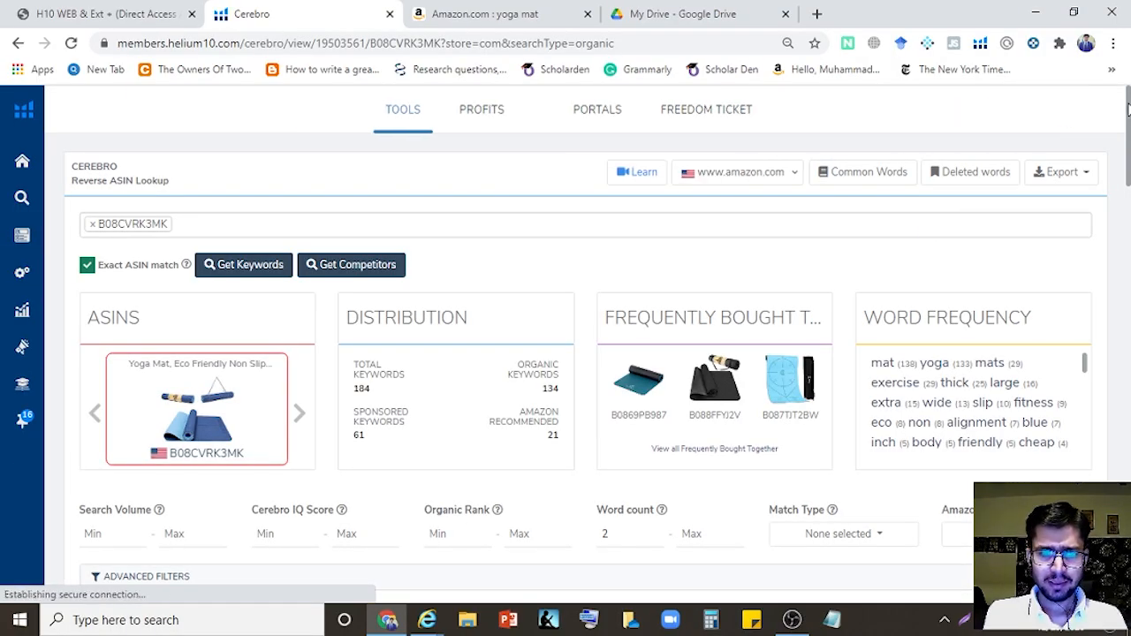
Step: Set the keyword filters to a minimum search volume of 300 and a maximum organic rank of 15
left_click_drag(1128, 106, 1128, 162)
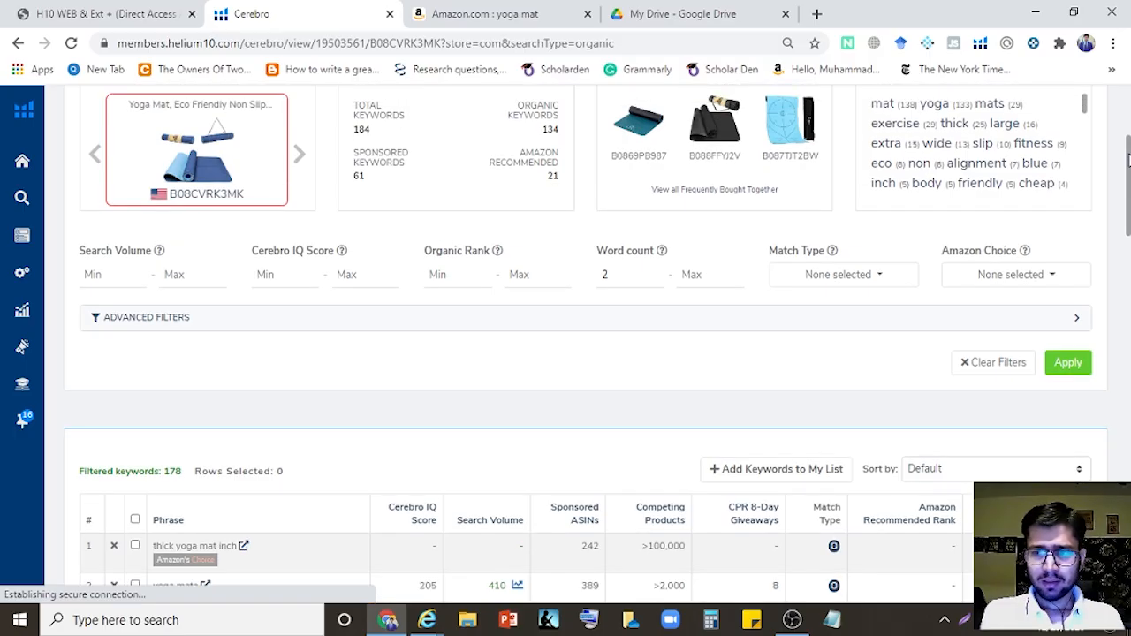
left_click_drag(1128, 162, 1128, 130)
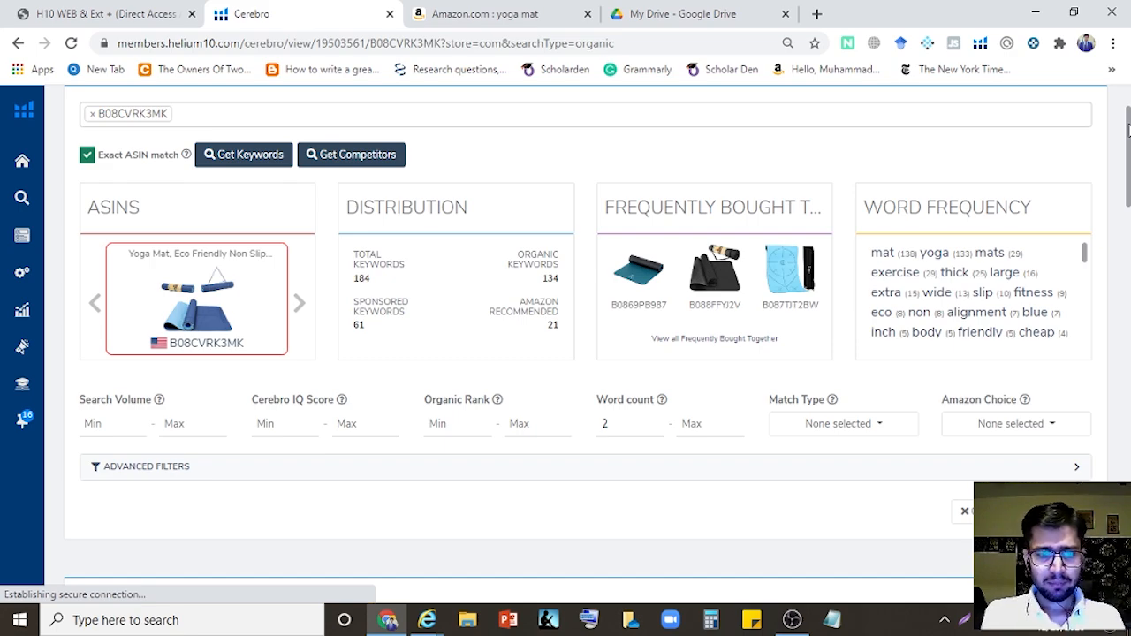
left_click(100, 425)
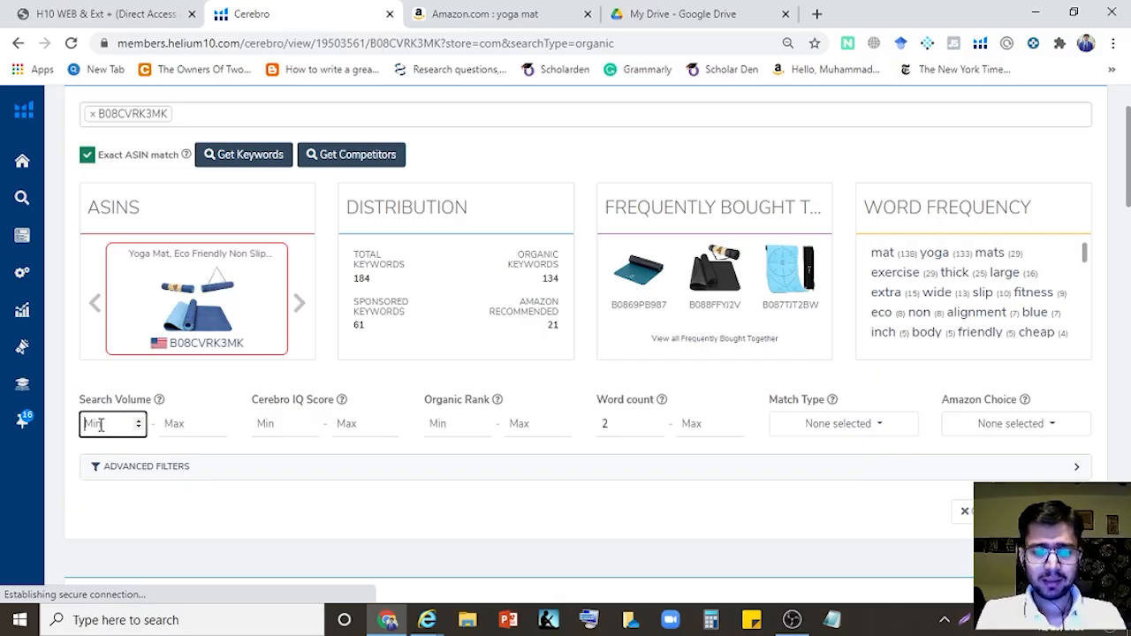
type("300")
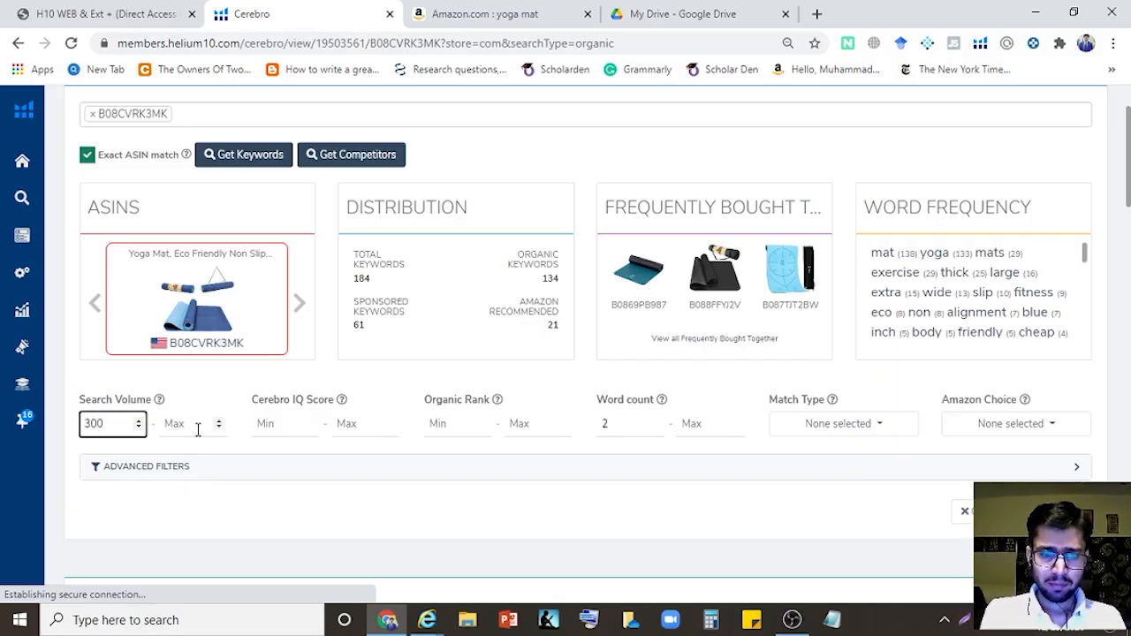
left_click(442, 427)
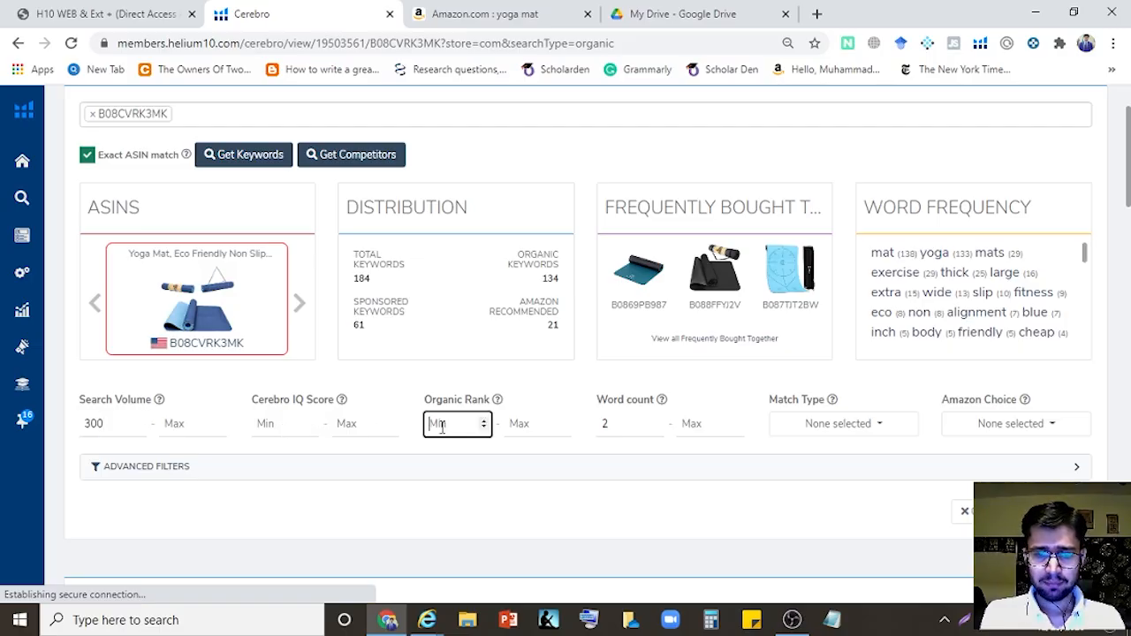
left_click(537, 429)
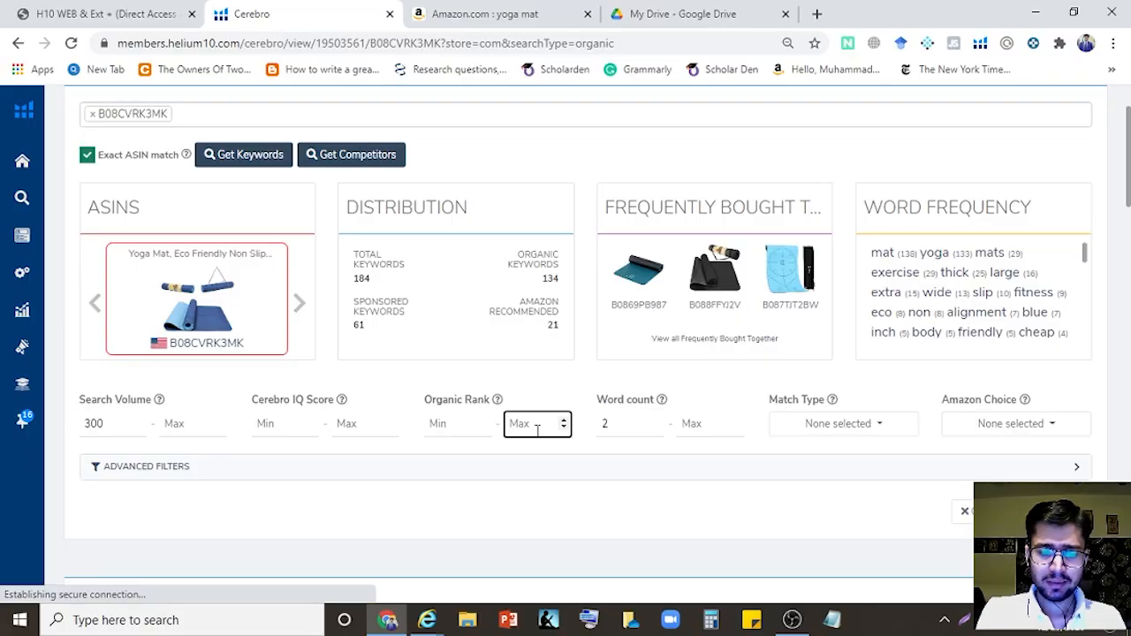
type("15")
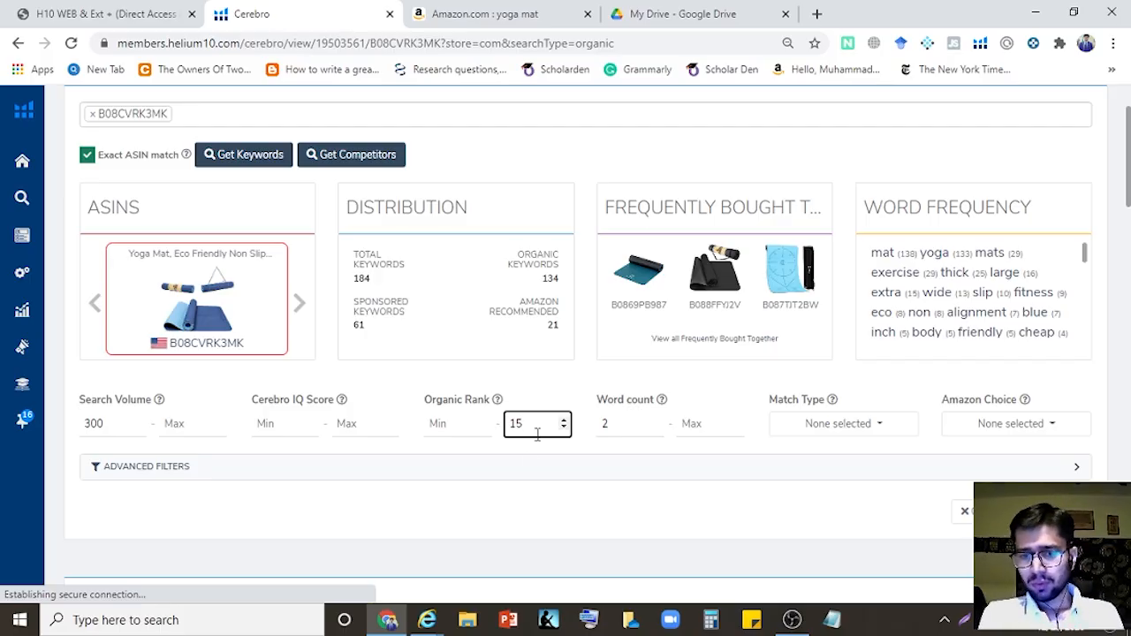
left_click(508, 507)
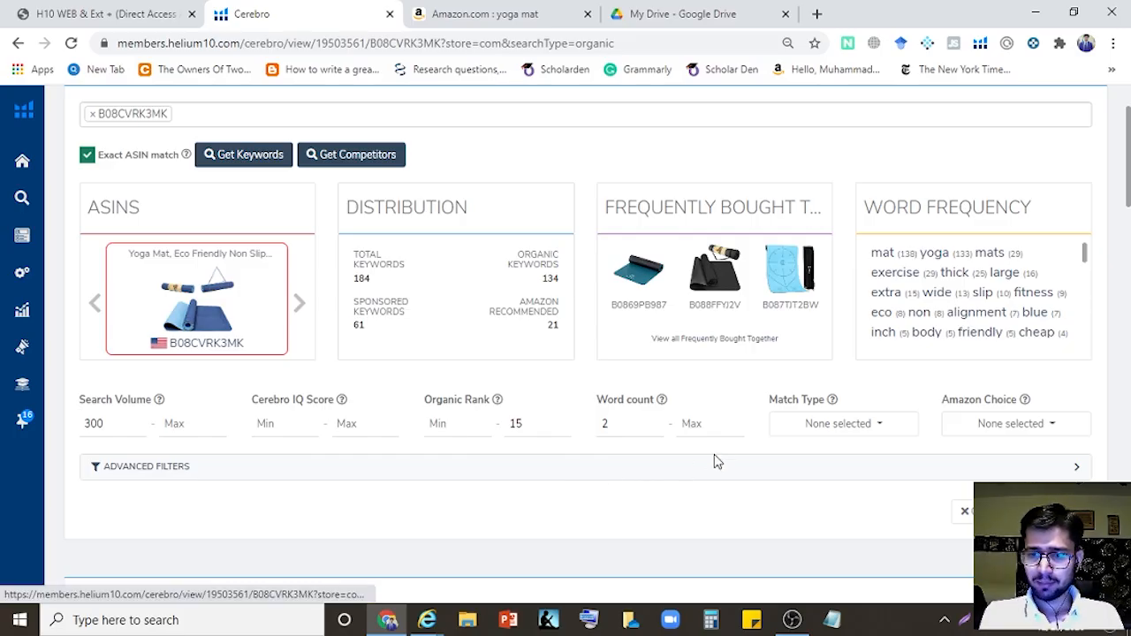
Step: Restrict the match type to Organic and apply the keyword filters
left_click(873, 426)
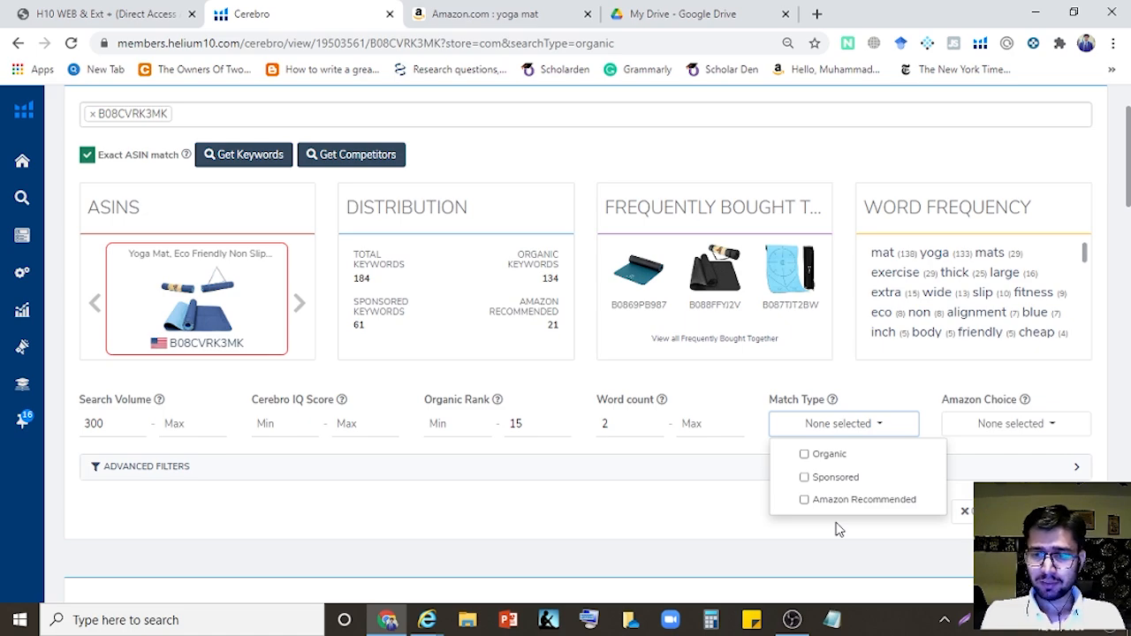
left_click(805, 457)
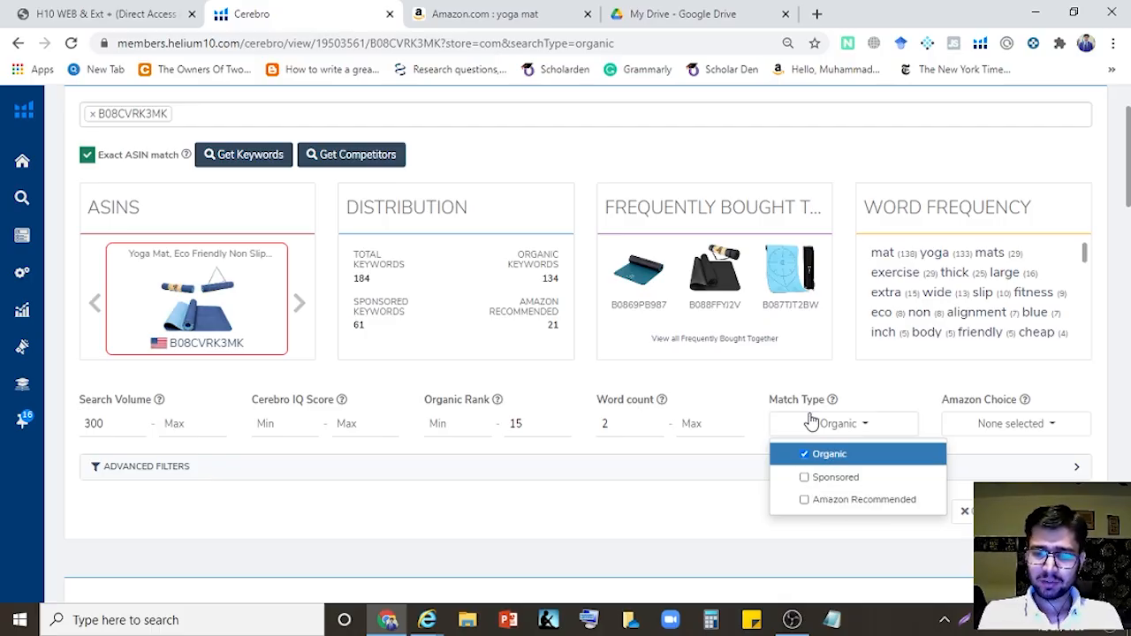
left_click(705, 525)
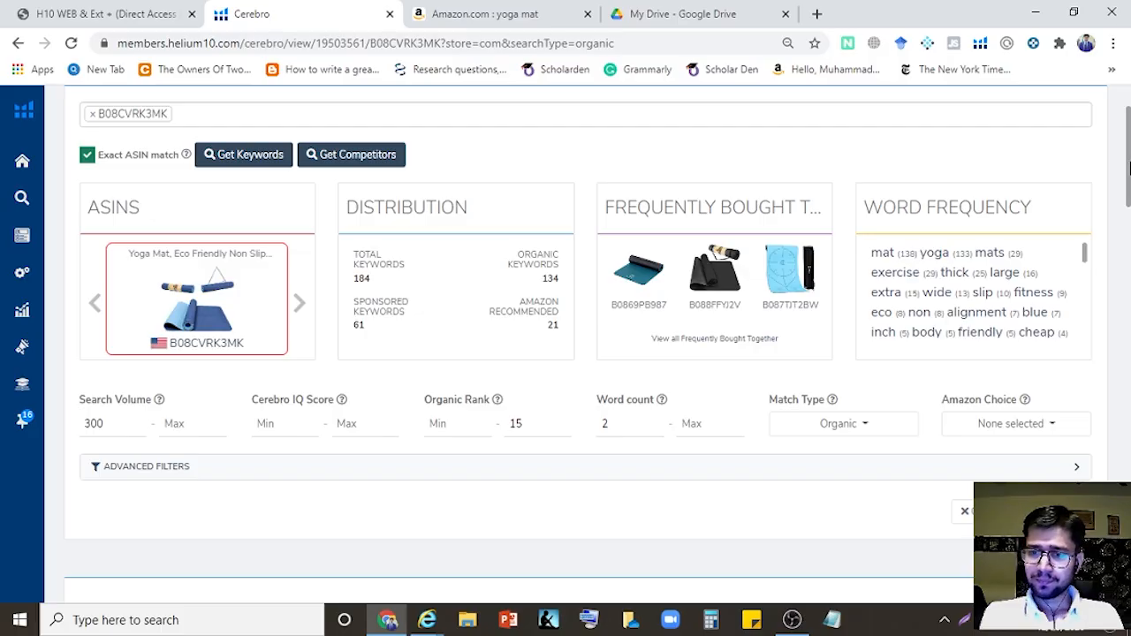
scroll(1127, 168, "down", 2)
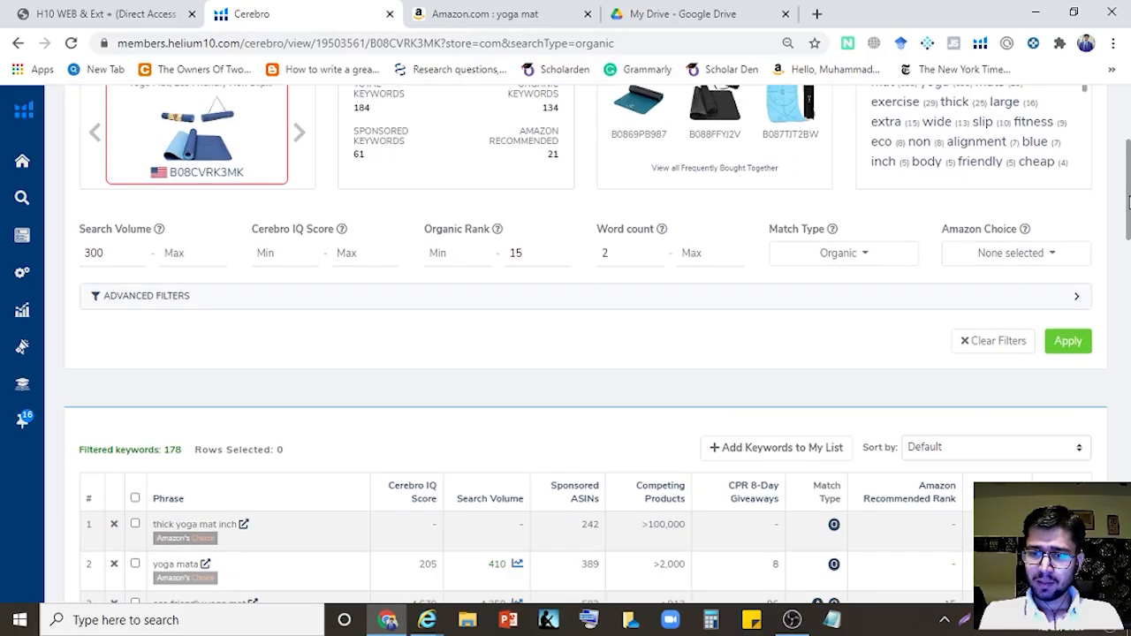
left_click(1069, 344)
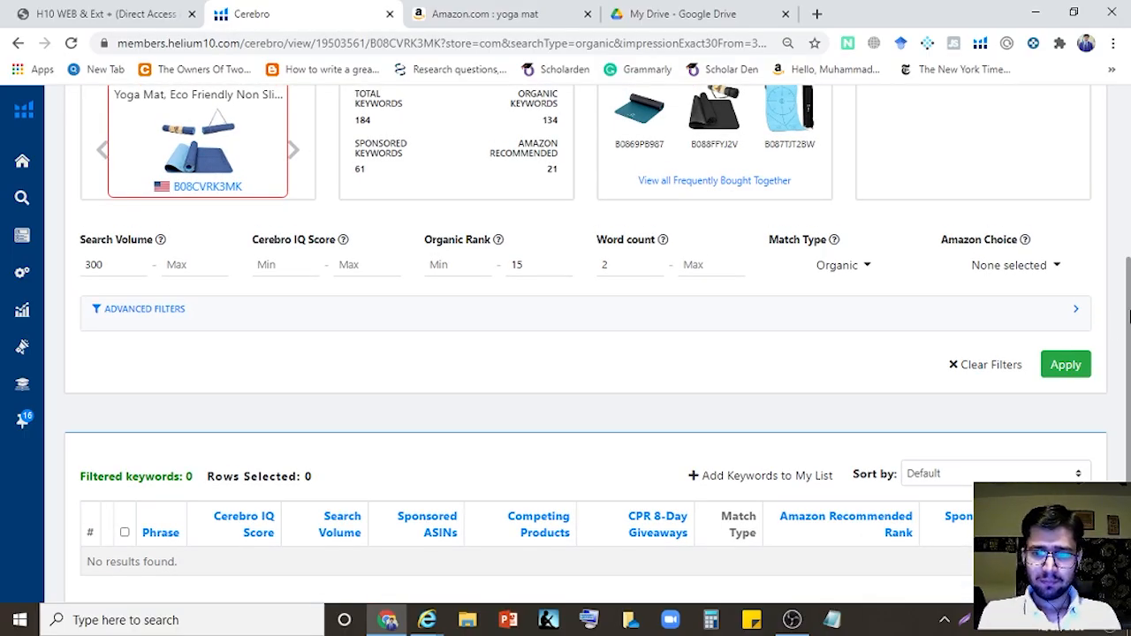
Step: Clear the minimum search volume filter, set the maximum organic rank to 100, and apply the keyword filters
left_click_drag(1128, 316, 1121, 233)
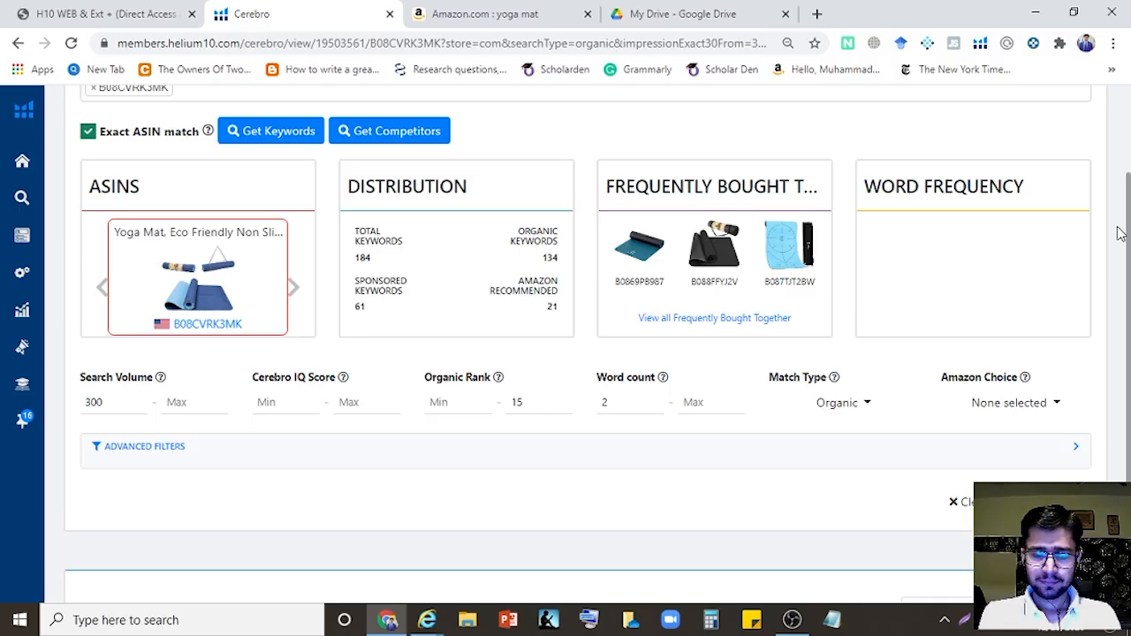
left_click_drag(1121, 232, 1107, 363)
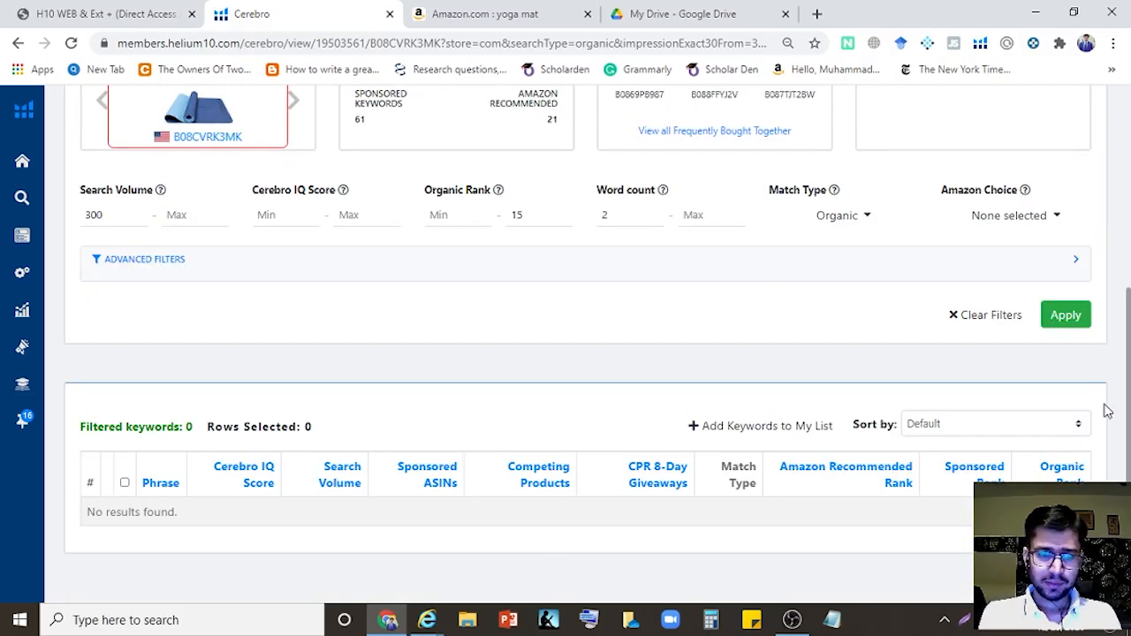
scroll(1107, 411, "up", 2)
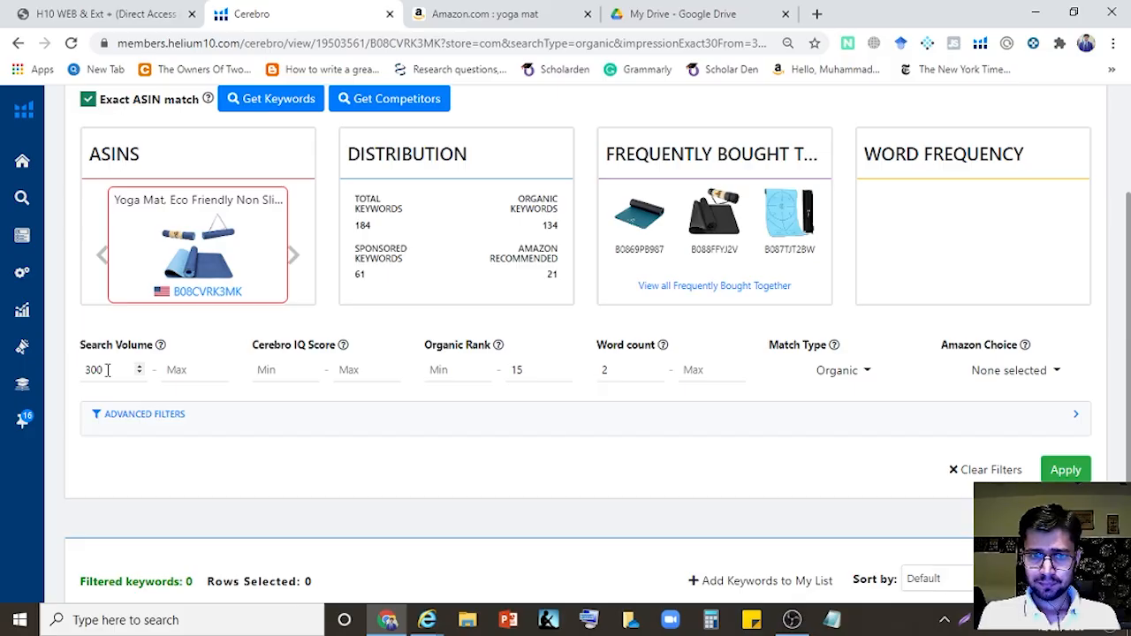
double_click(107, 370)
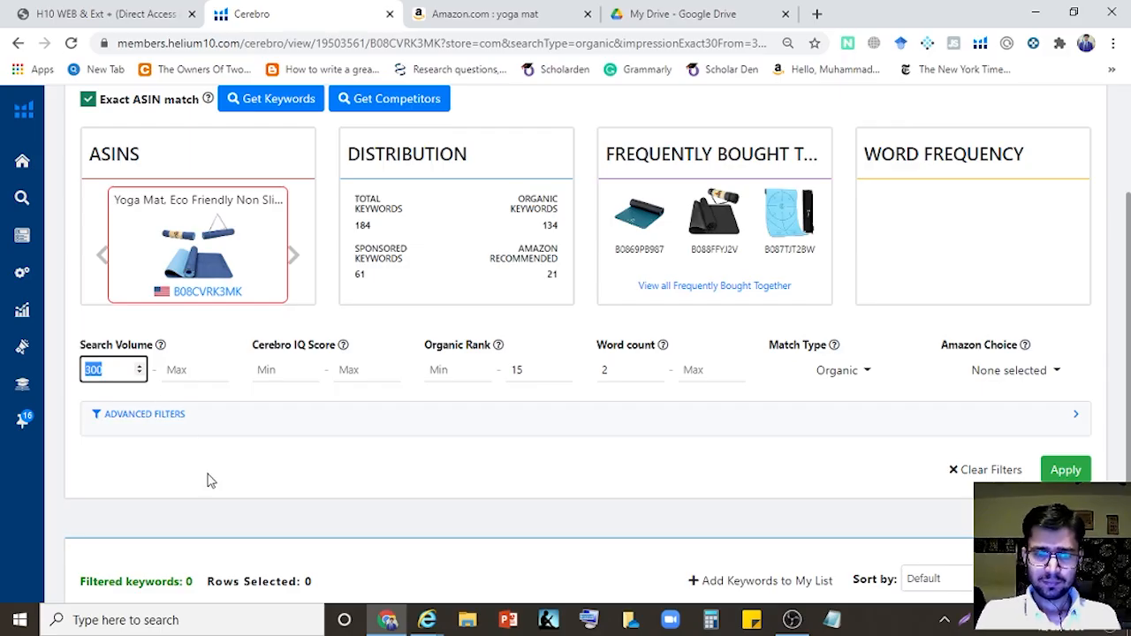
key("BackSpace")
left_click(341, 474)
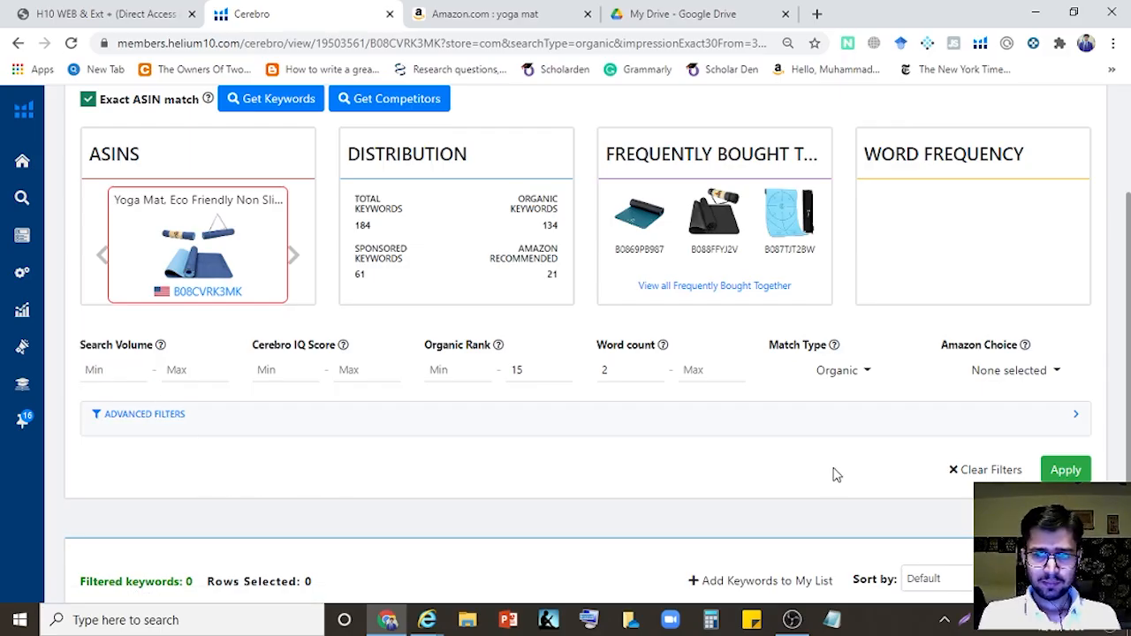
double_click(520, 369)
key("BackSpace")
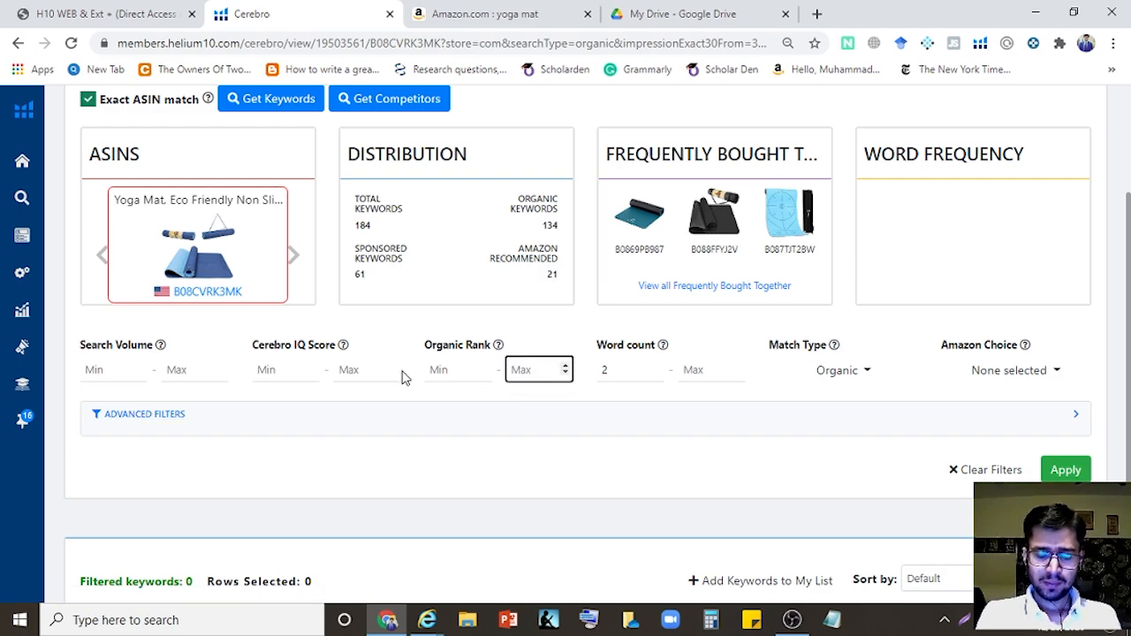
type("100")
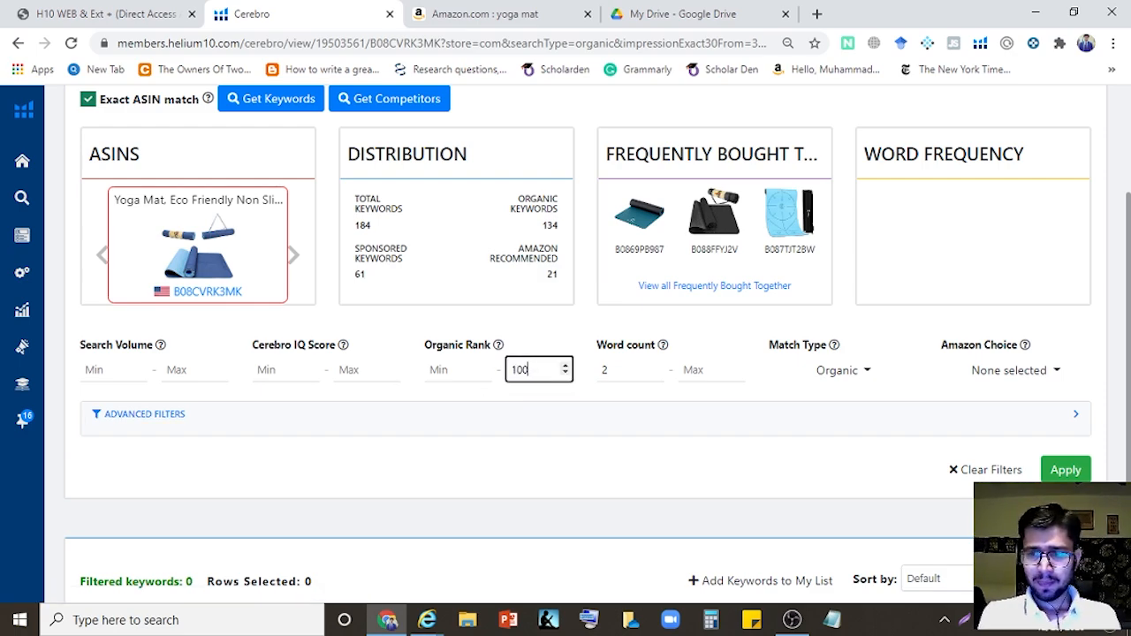
left_click(1066, 469)
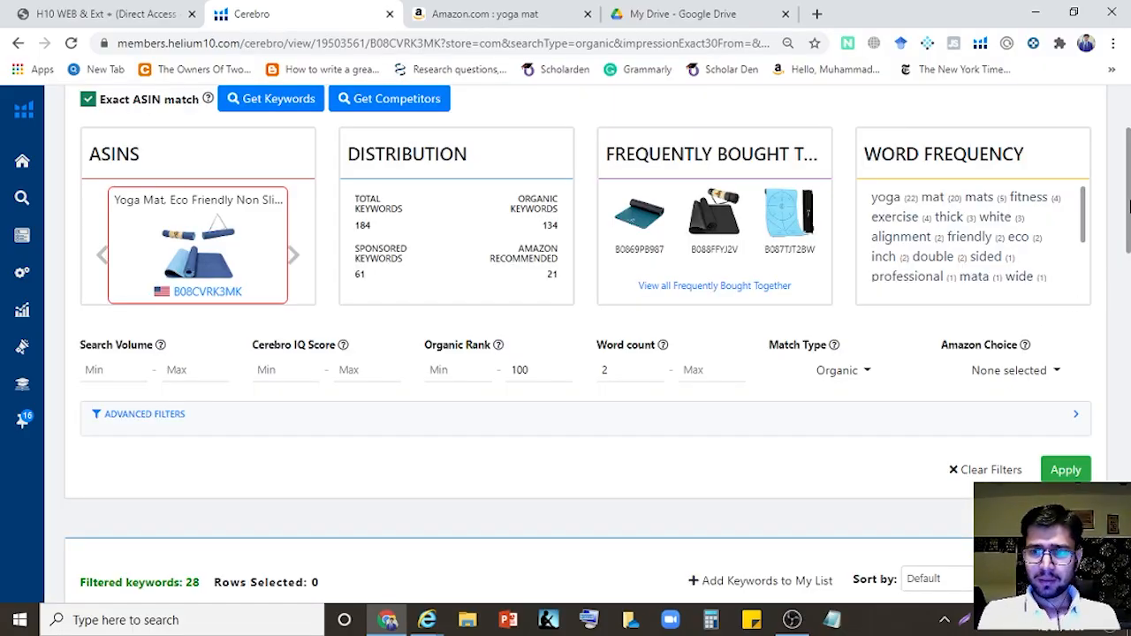
Step: Sort the filtered keywords by Search Volume High To Low
mouse_move(1127, 205)
left_mouse_down()
mouse_move(1126, 305)
mouse_move(1126, 223)
left_mouse_up()
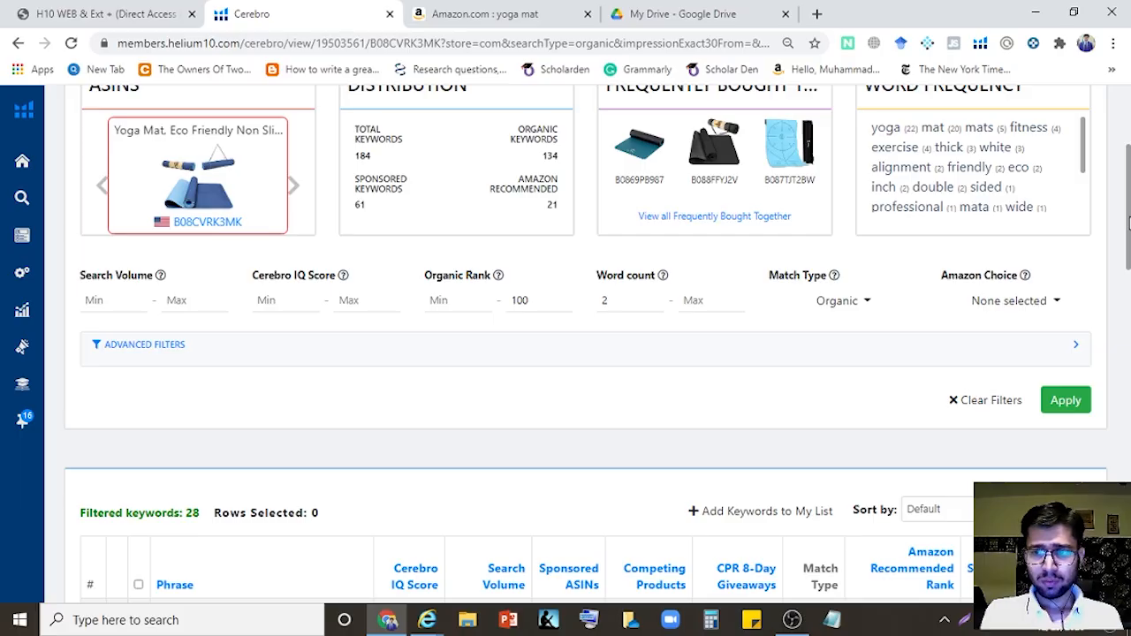
mouse_move(1128, 219)
left_mouse_down()
mouse_move(1129, 246)
mouse_move(1128, 228)
left_mouse_up()
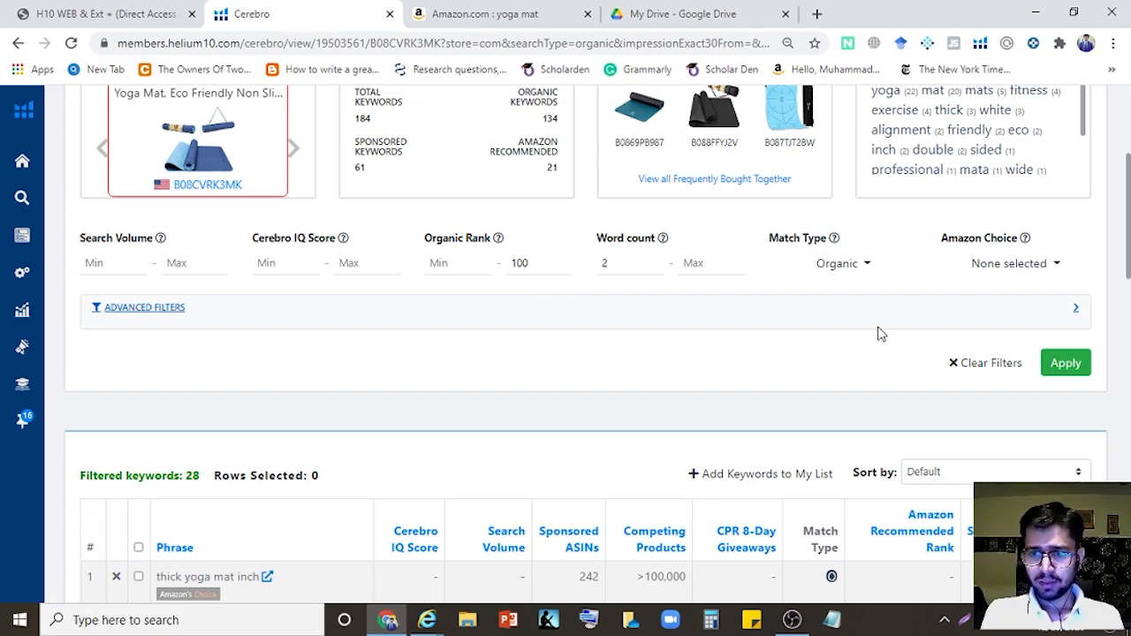
left_click_drag(1129, 212, 1128, 299)
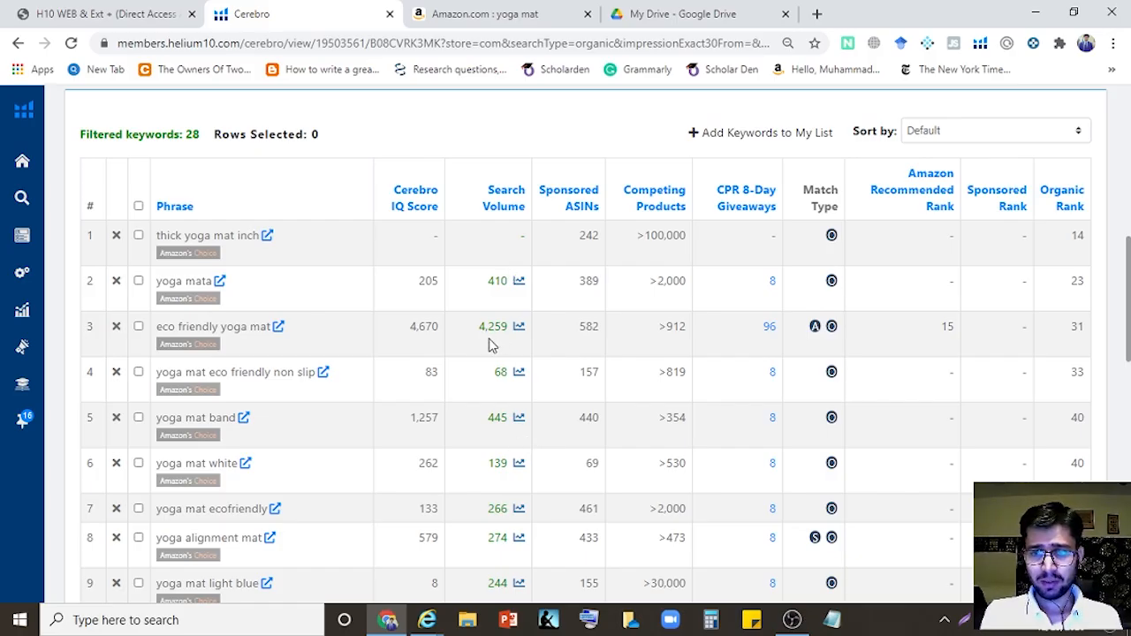
scroll(1128, 265, "up", 1)
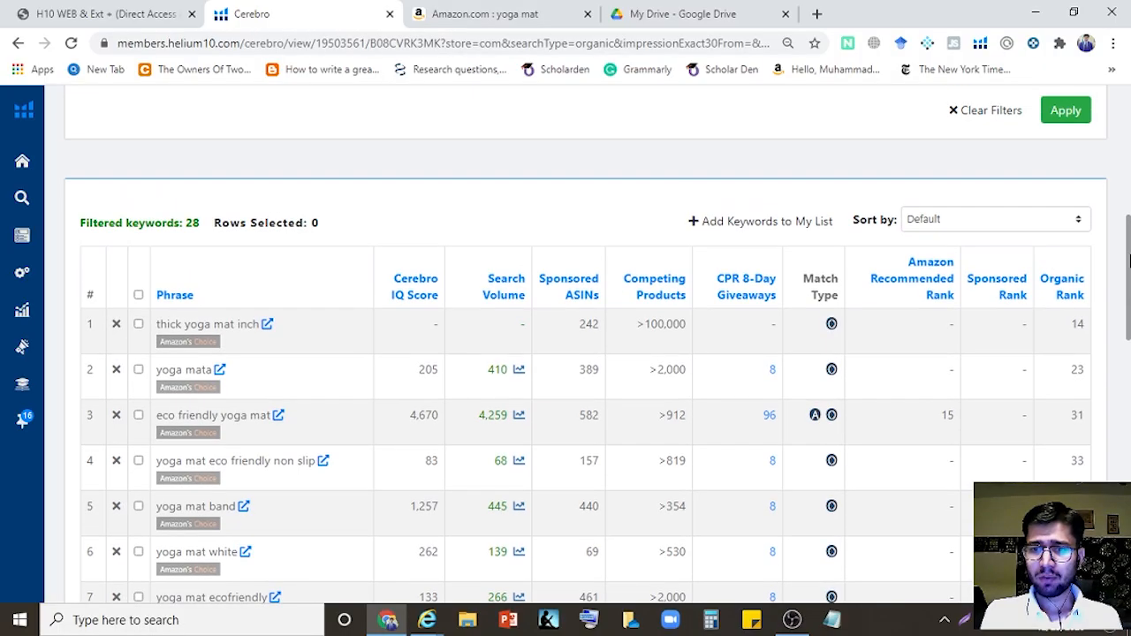
left_click(1074, 221)
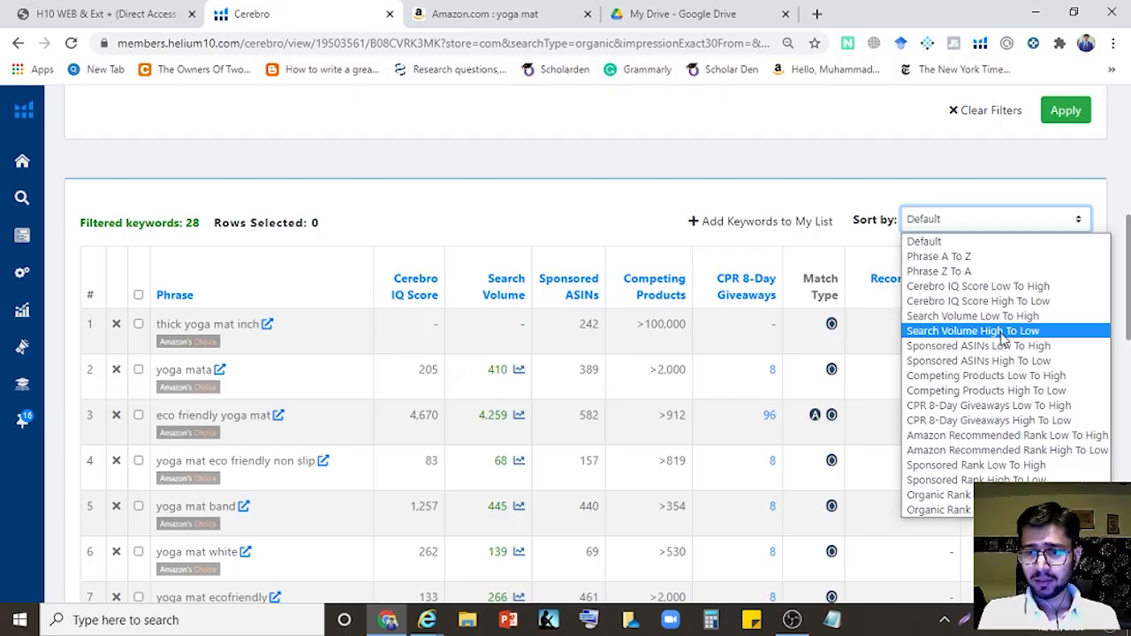
left_click(1003, 336)
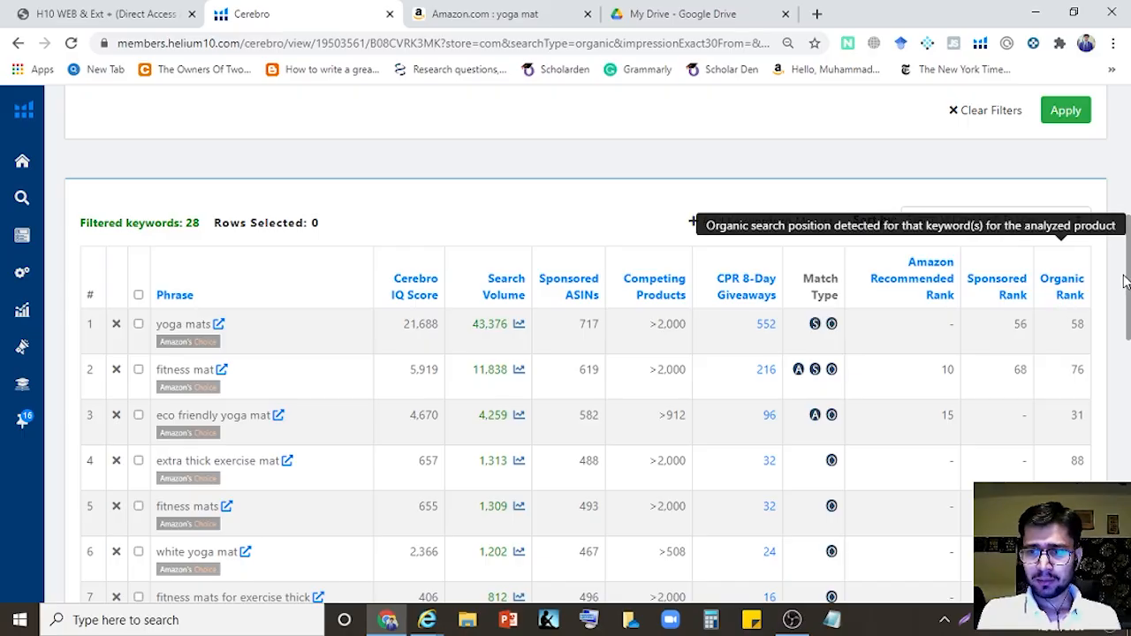
Step: Export the filtered Cerebro keywords to Frankenstein
left_click_drag(1129, 276, 1128, 139)
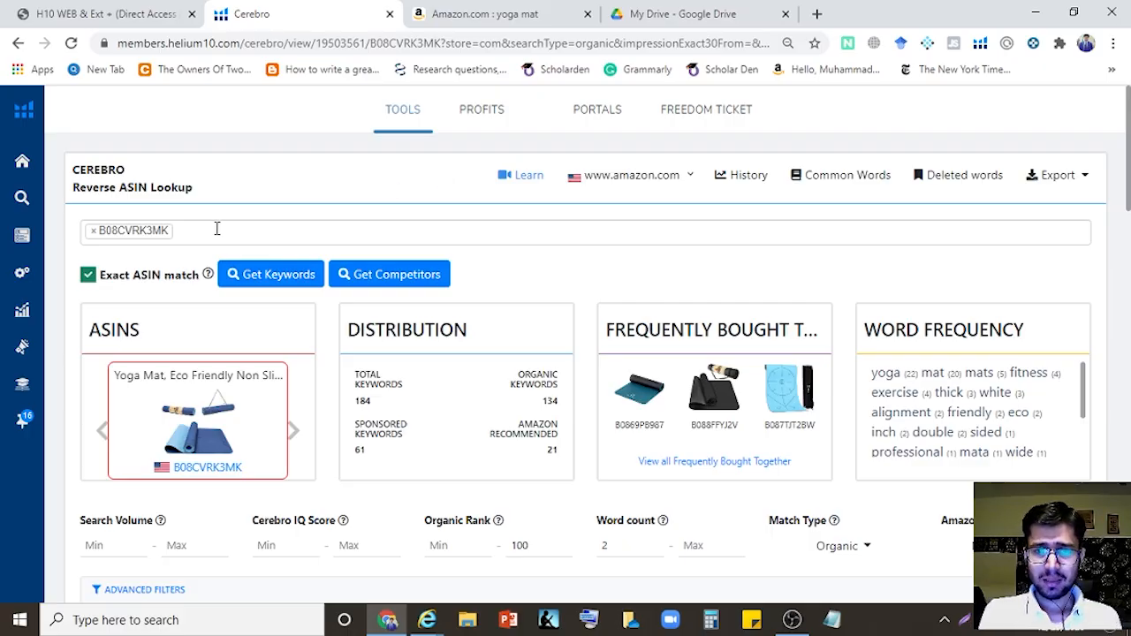
mouse_move(58, 247)
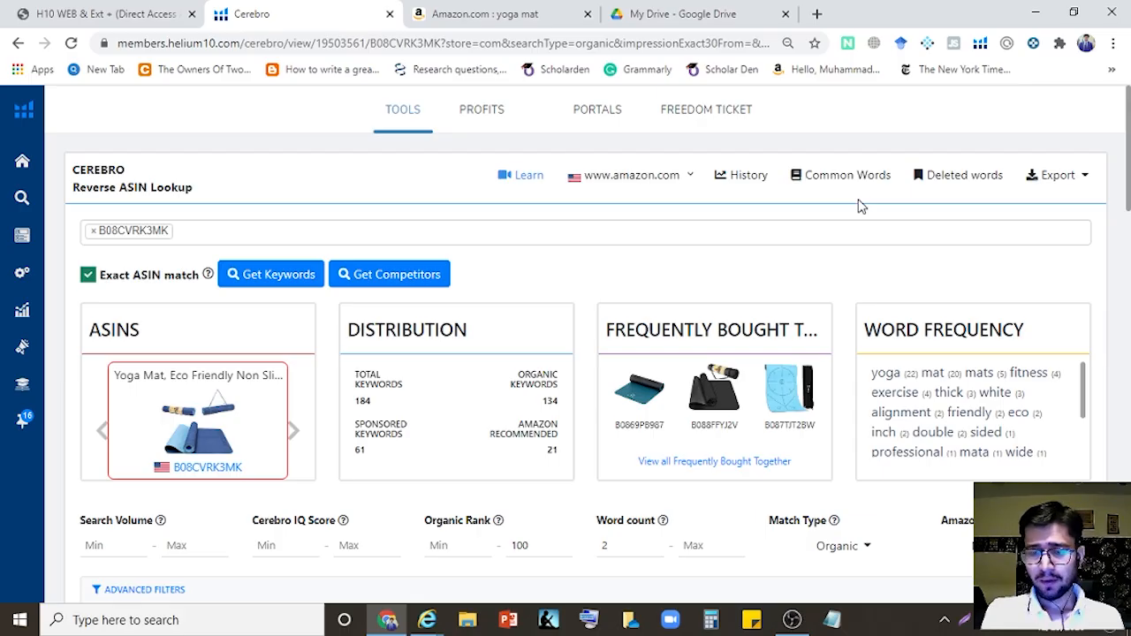
left_click(1087, 188)
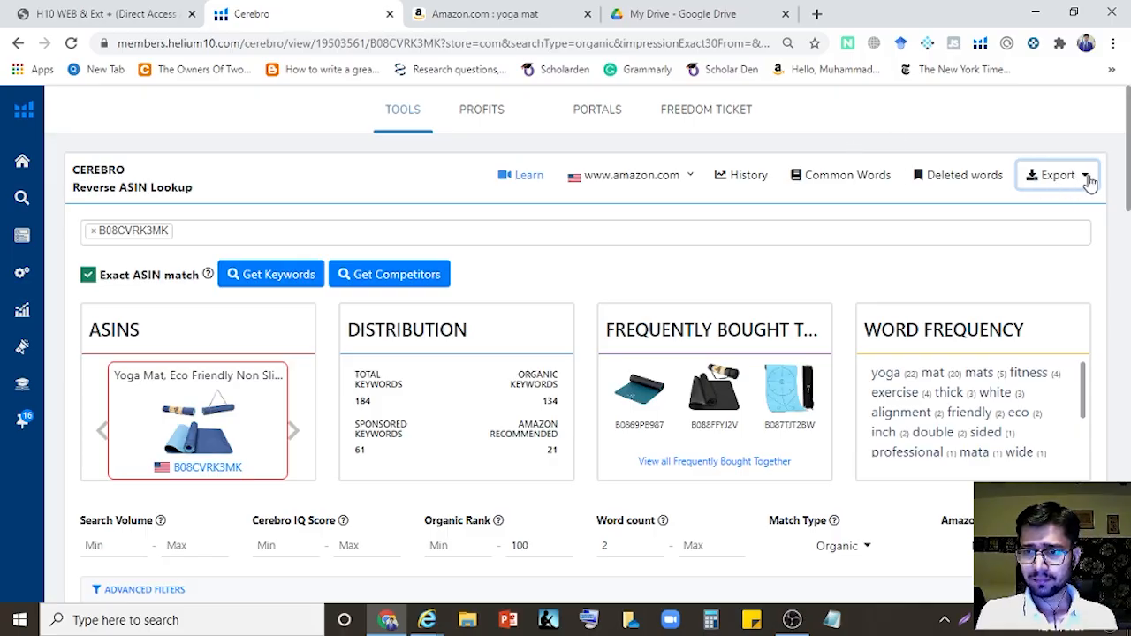
left_click(1089, 180)
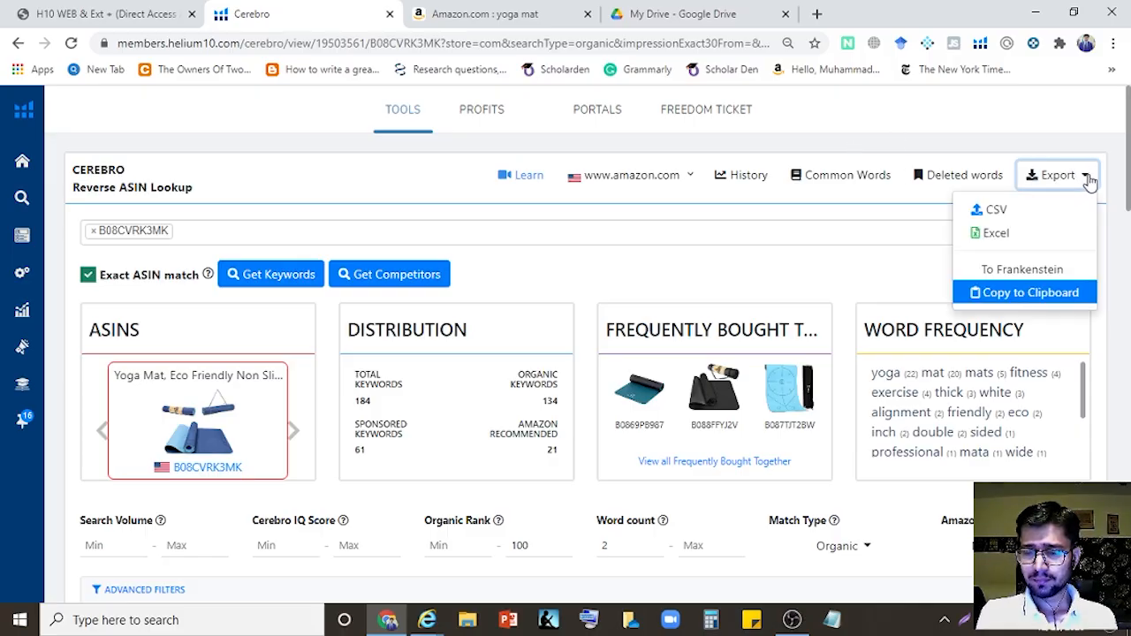
left_click(1020, 271)
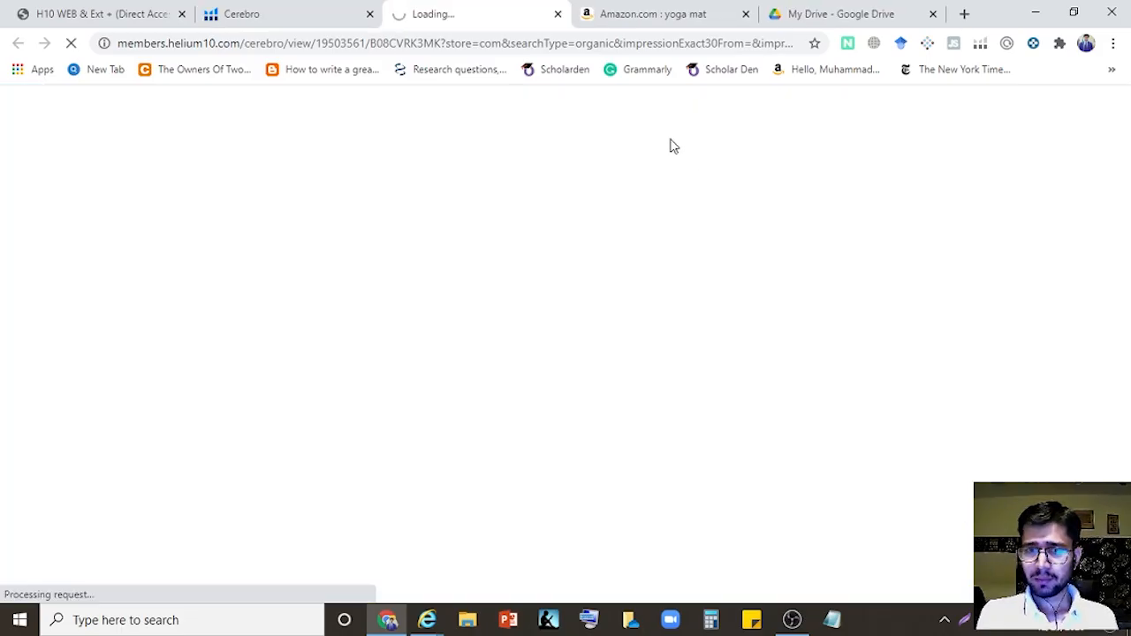
Step: Copy the filtered keywords from Cerebro to the clipboard and paste them into Frankenstein as the original keywords
left_click(299, 9)
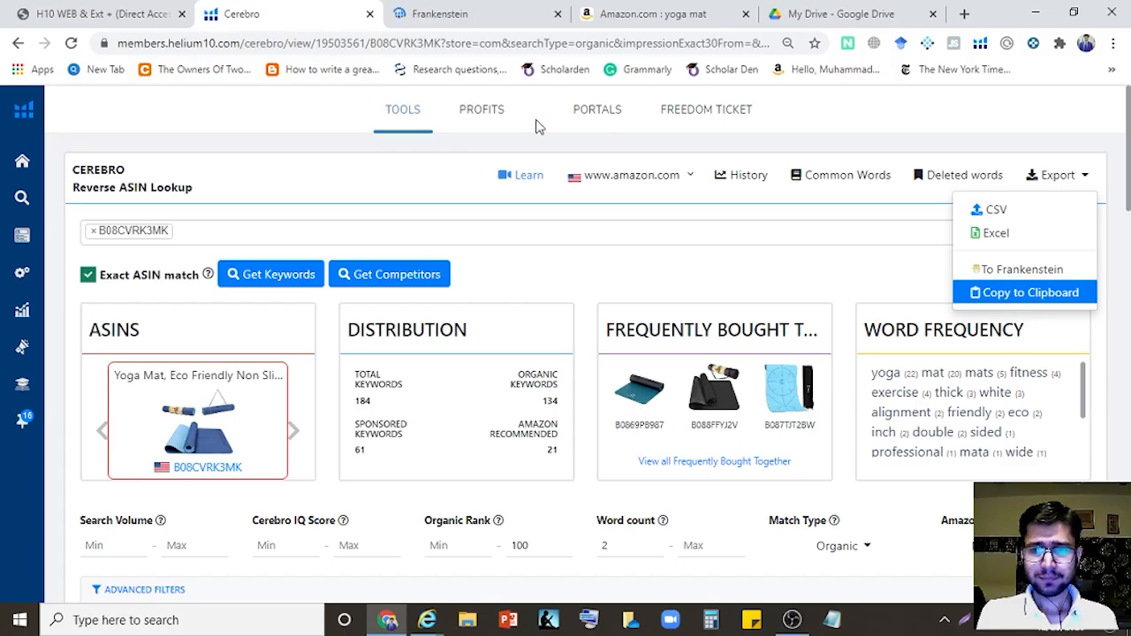
left_click(1025, 299)
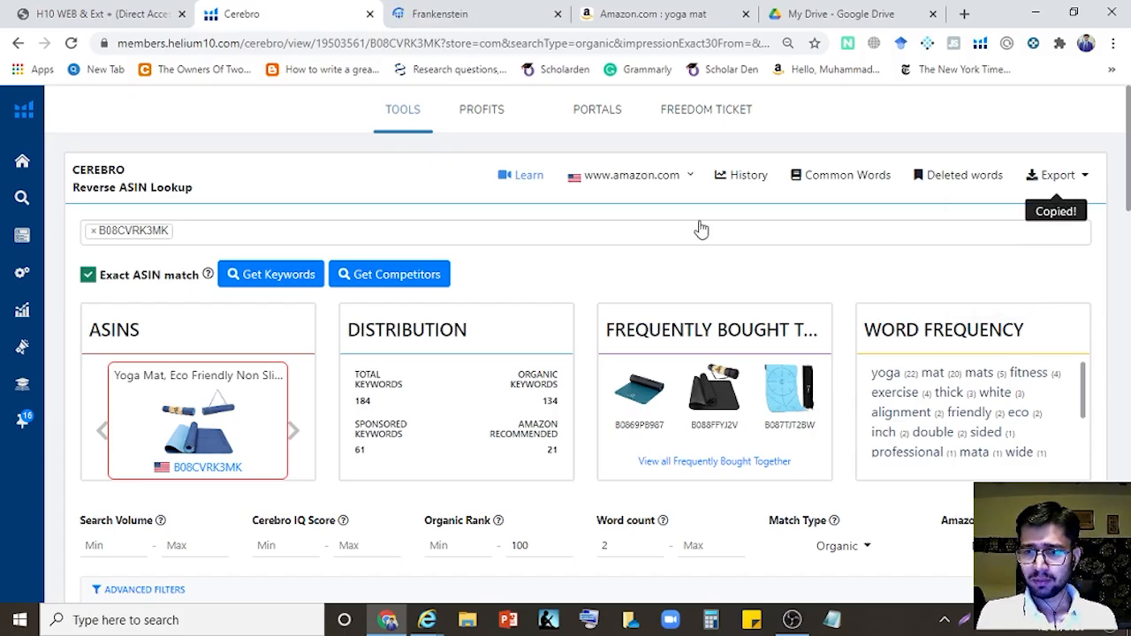
left_click(440, 11)
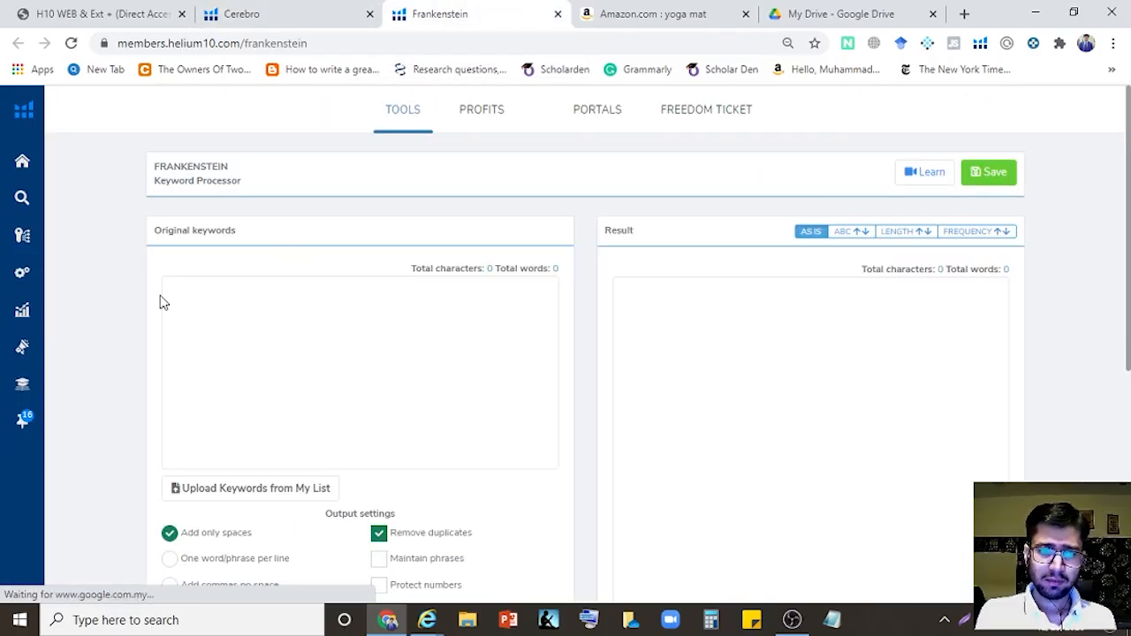
left_click(214, 281)
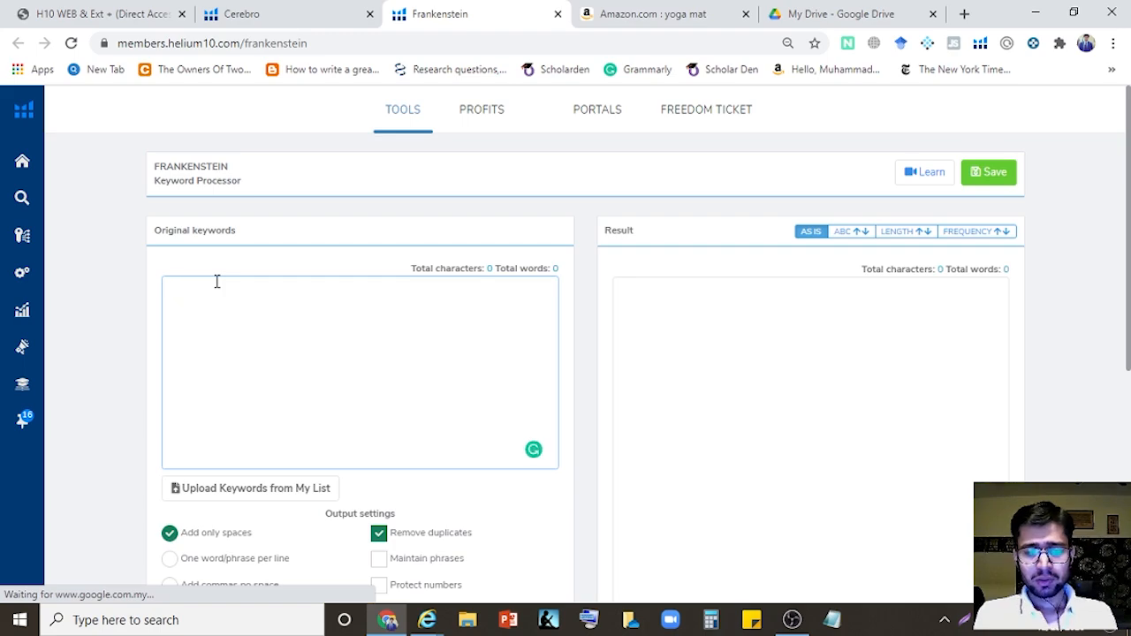
key("ctrl+v")
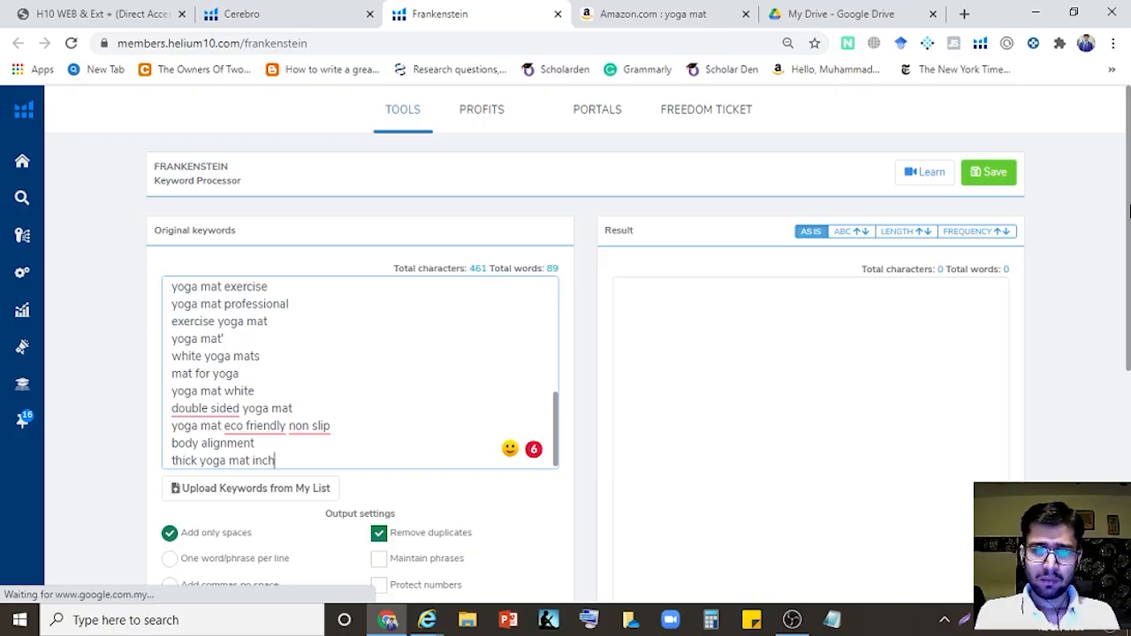
Step: Output the processed keywords as one word/phrase per line and send the result to Scribbles
left_click_drag(1128, 212, 1112, 377)
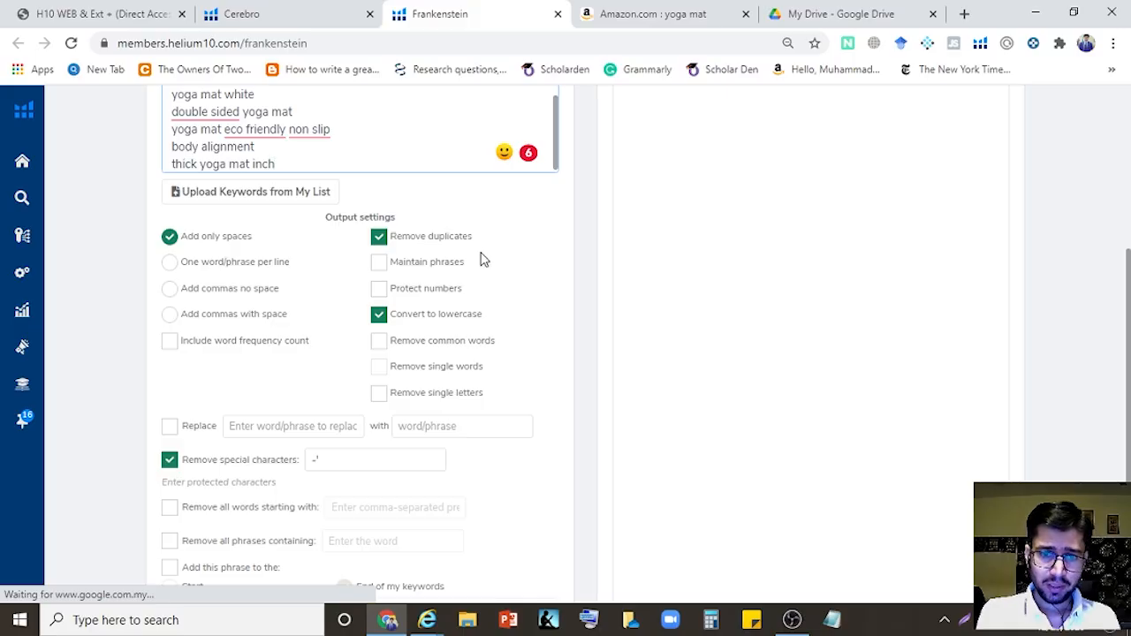
left_click(169, 263)
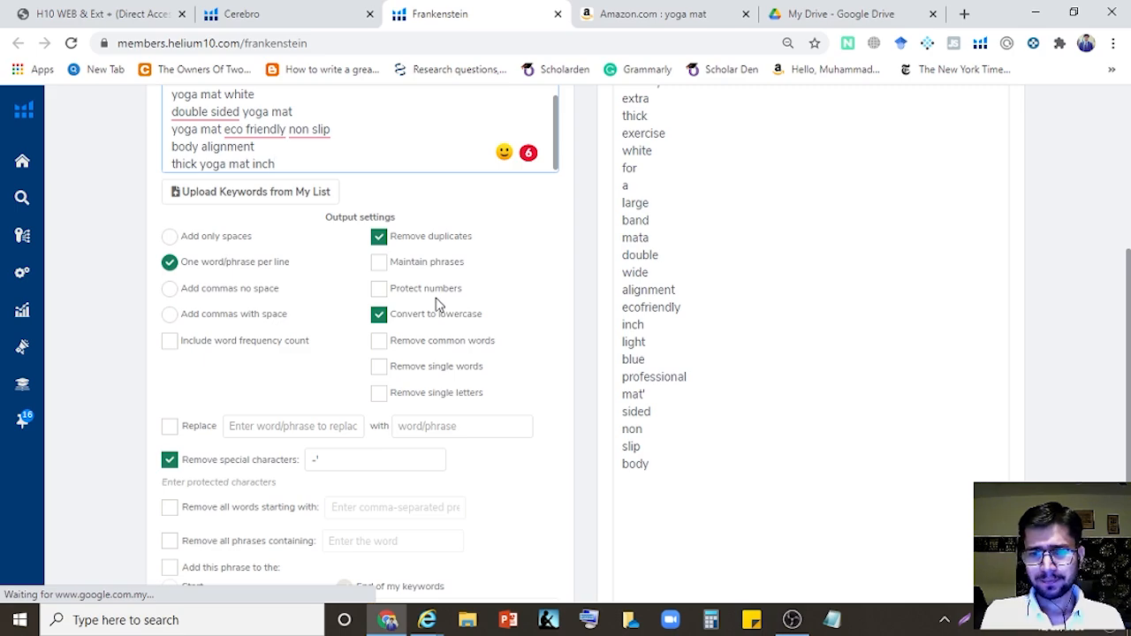
left_click_drag(1115, 301, 1128, 396)
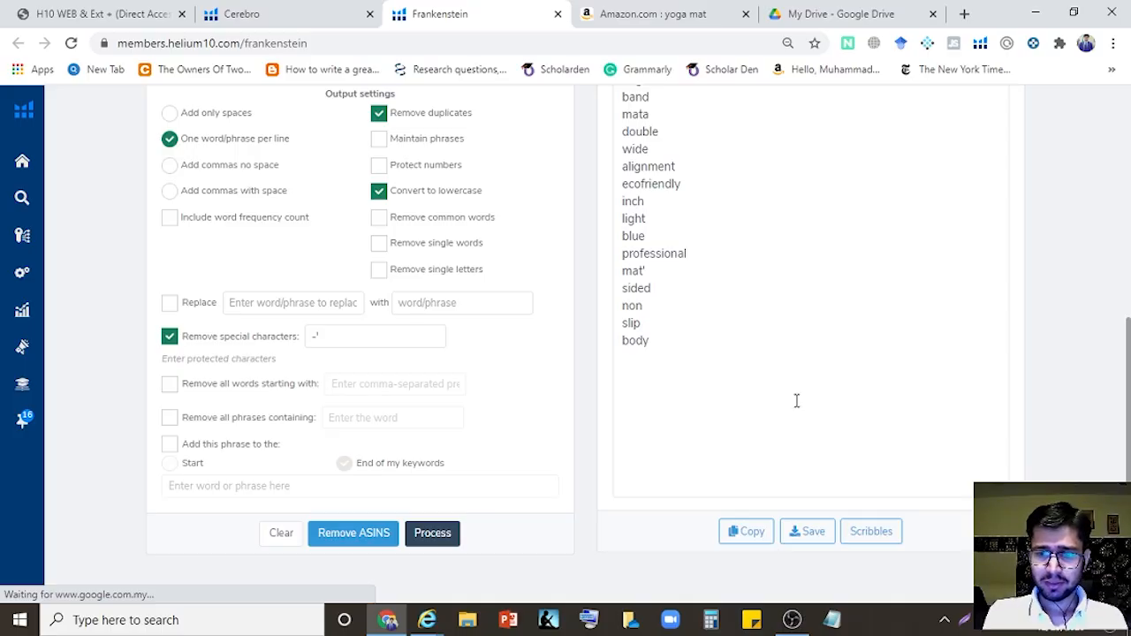
left_click(871, 541)
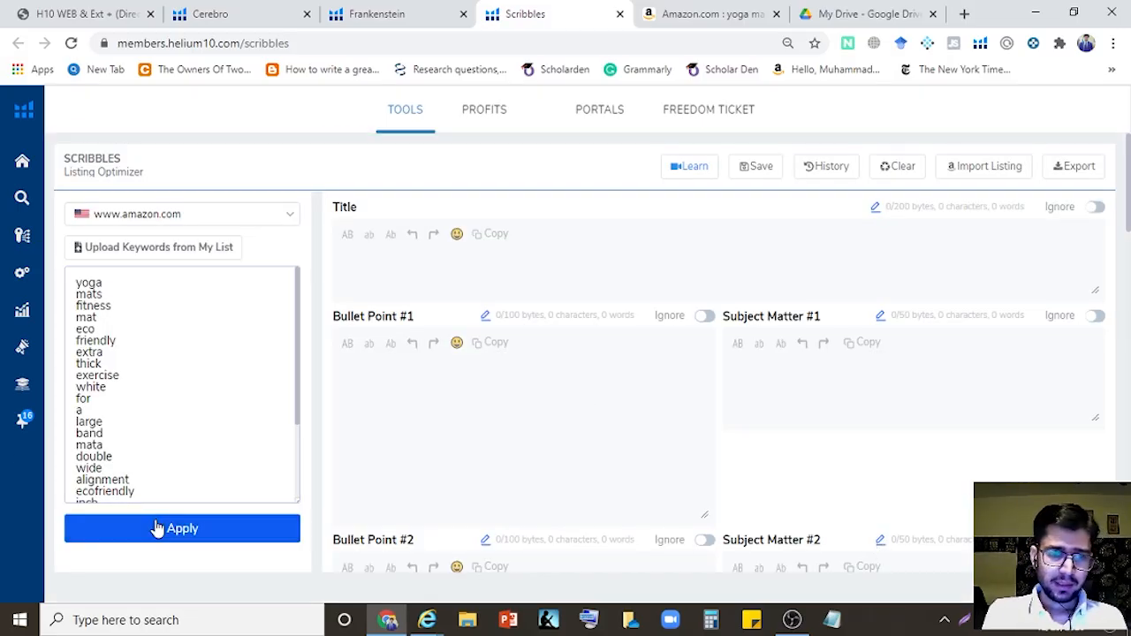
Step: Apply the imported keyword list in Scribbles and enter the word "mat" in the listing title
left_click(184, 529)
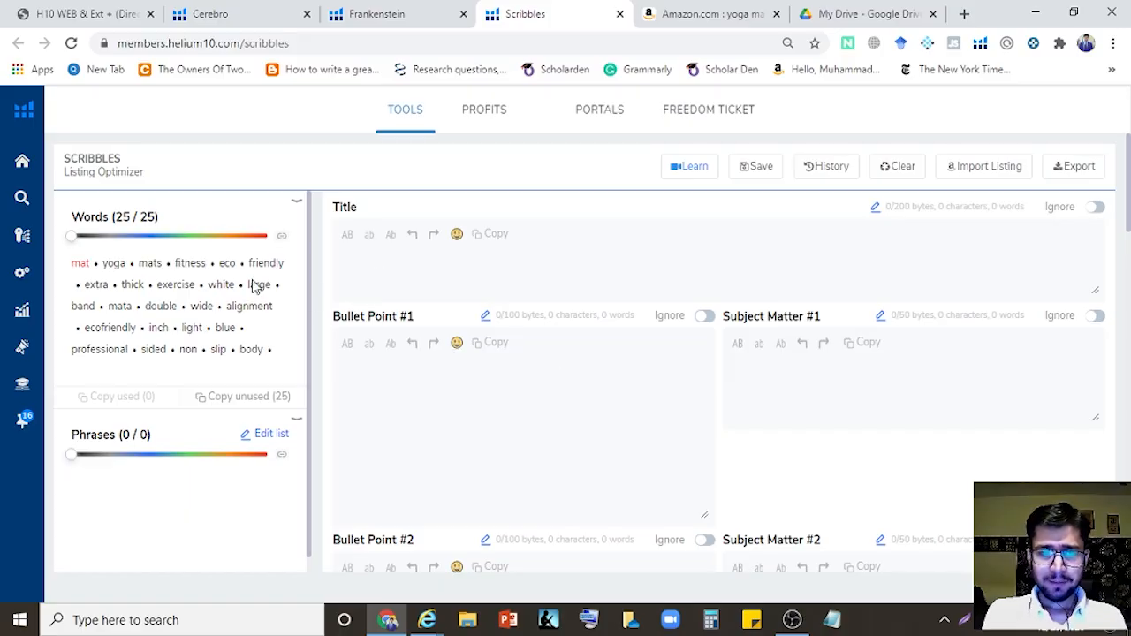
left_click(382, 260)
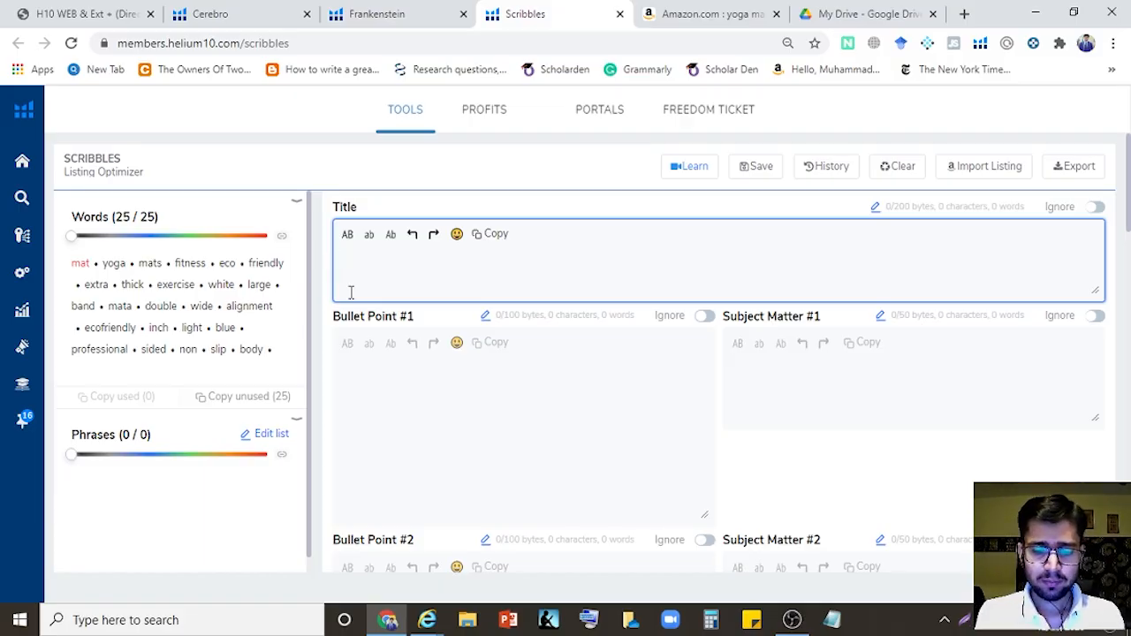
type("mat")
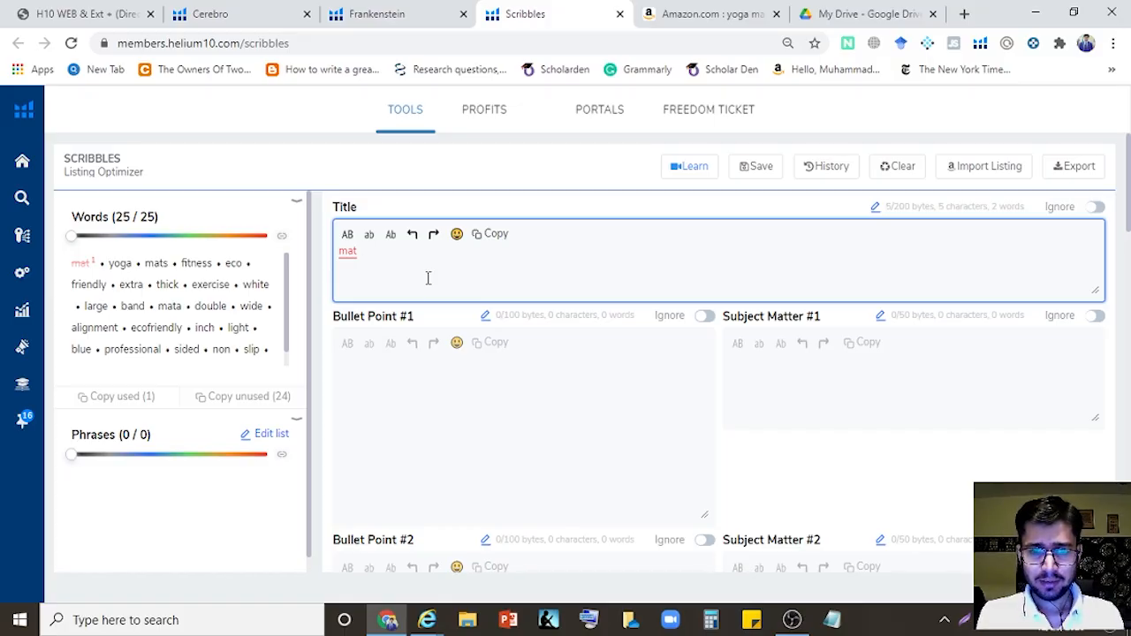
left_click(371, 376)
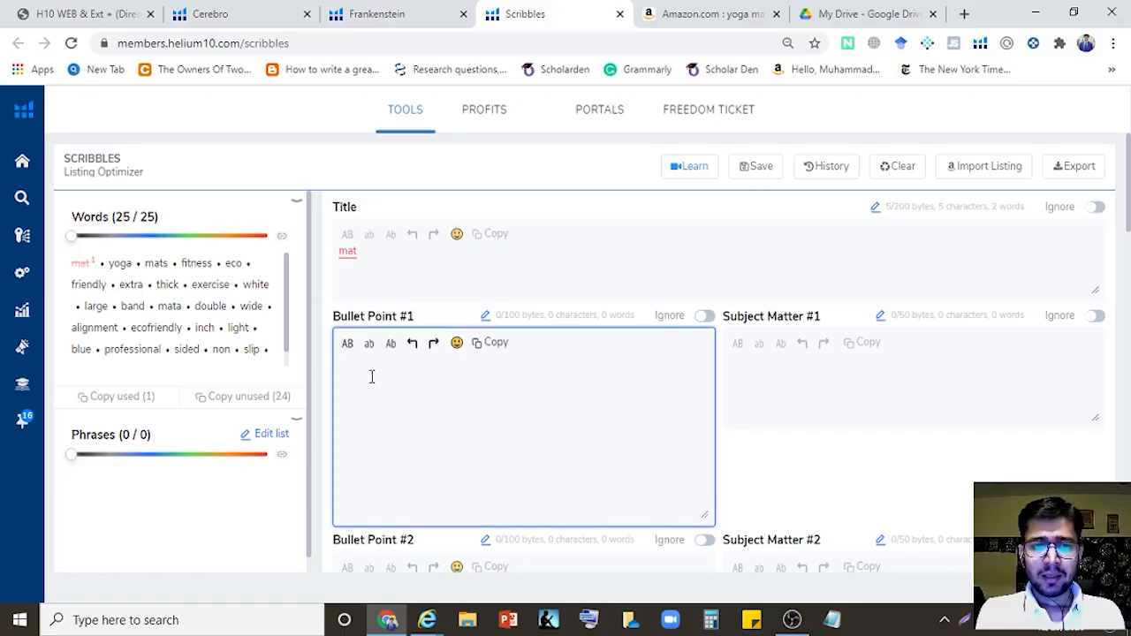